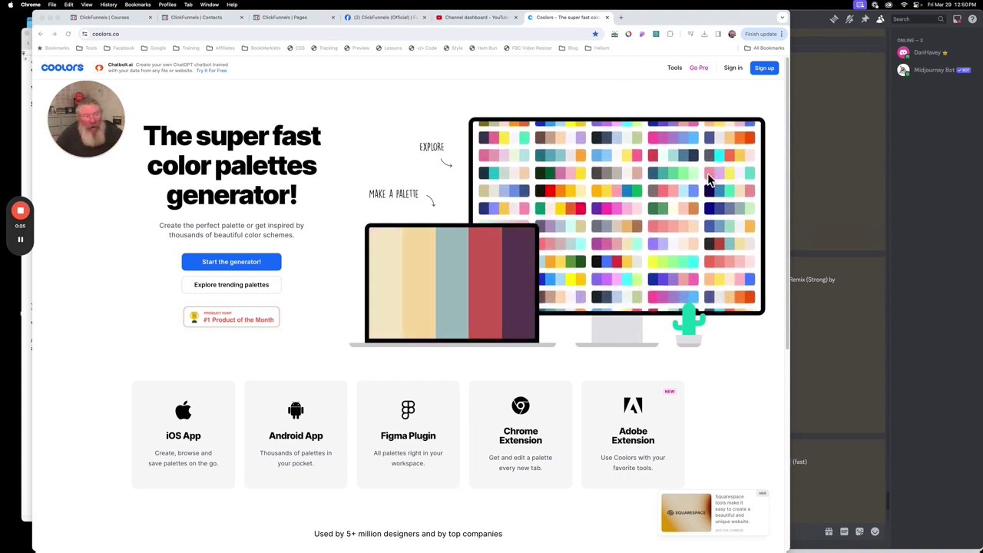
Preview the red portrait, then enlarge the oxford blue, moonstone, gunmetal, lapis lazuli palette grid
click(850, 163)
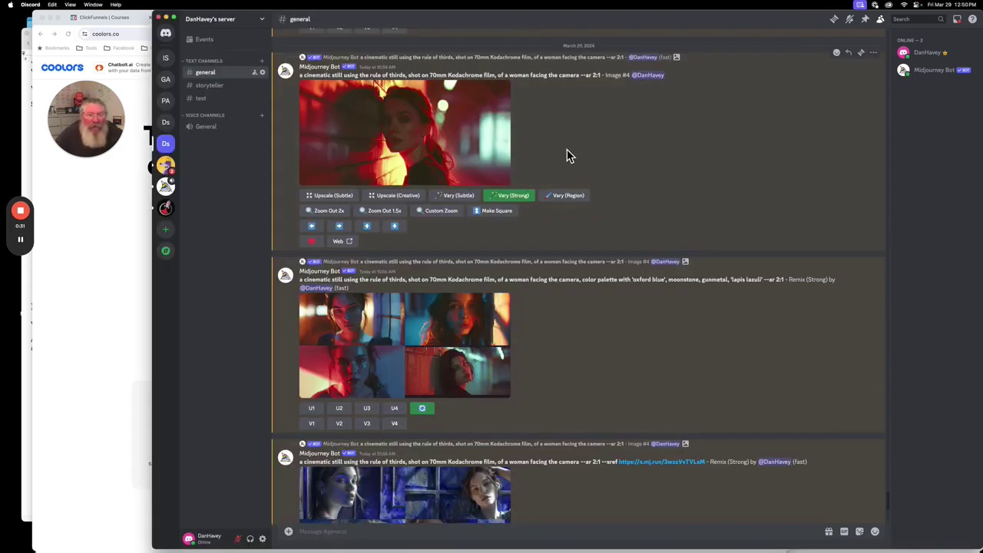
click(429, 147)
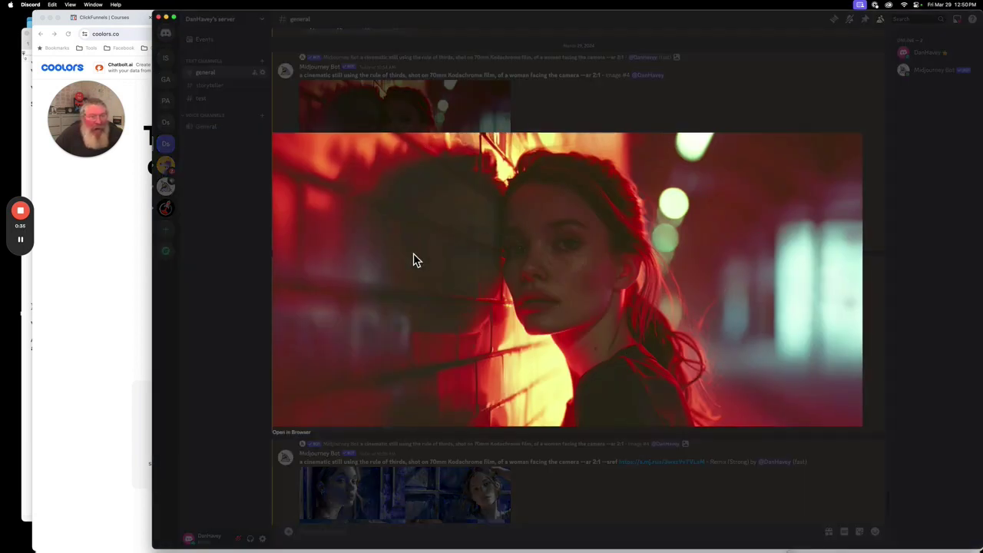
click(561, 107)
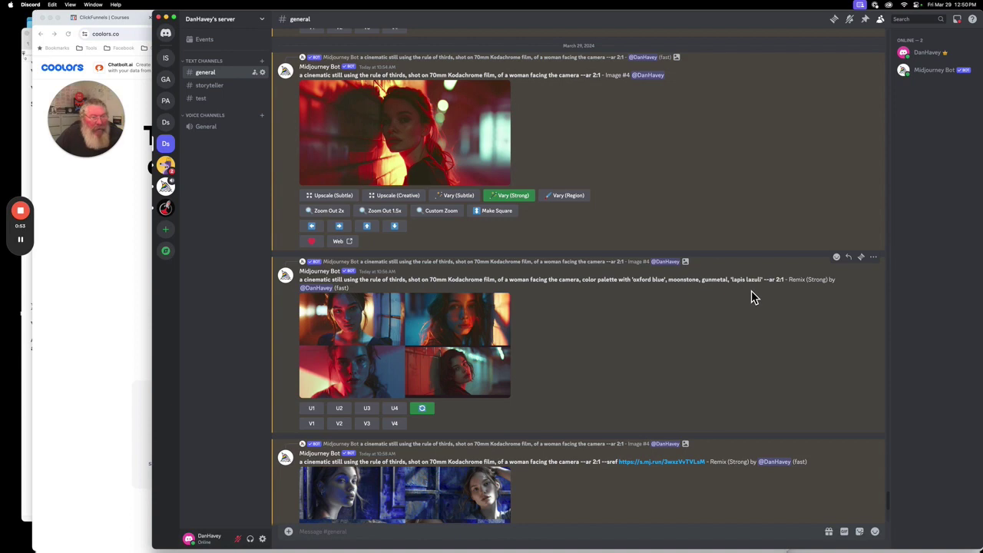
click(406, 347)
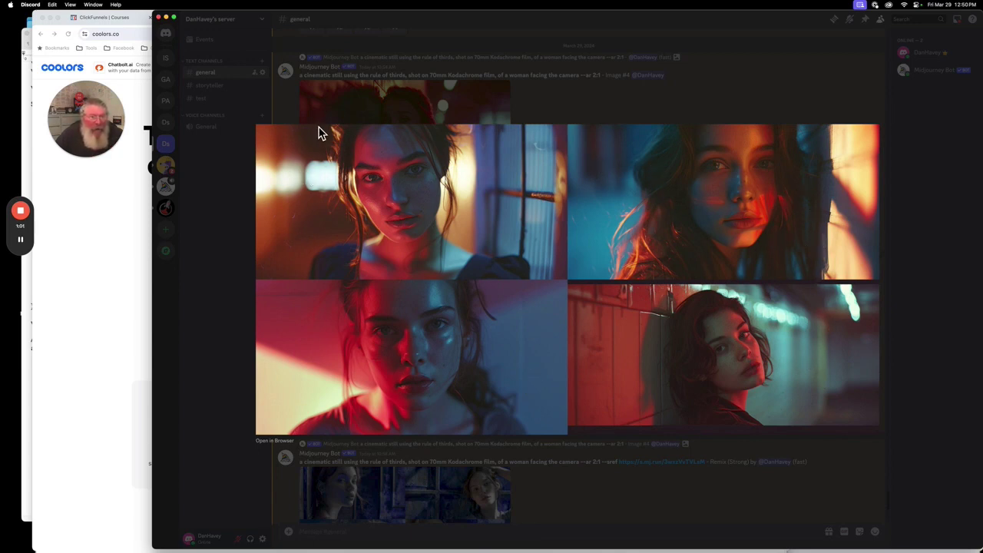
Close the palette grid and view the blue --sref portrait grid at full size
click(595, 493)
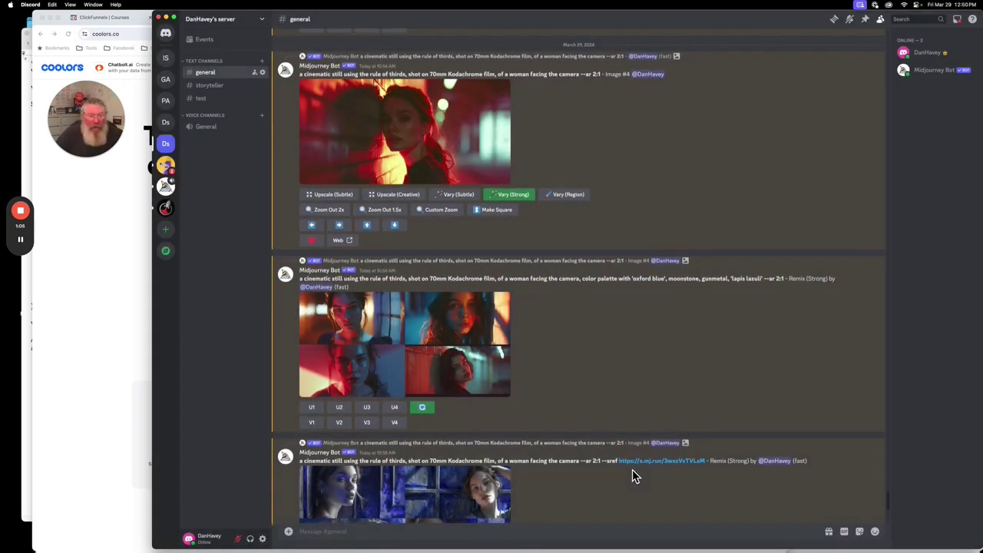
scroll(632, 469, down, 3)
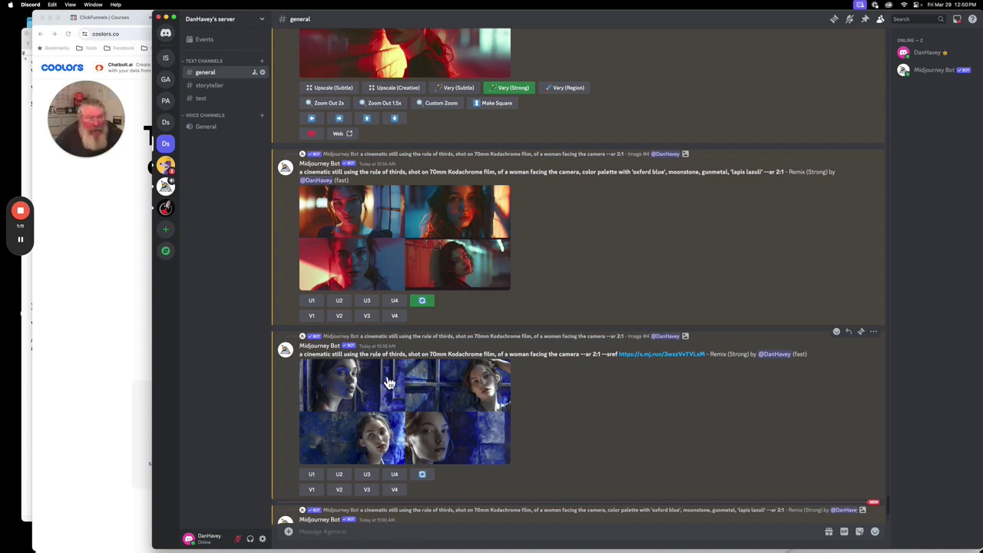
click(407, 415)
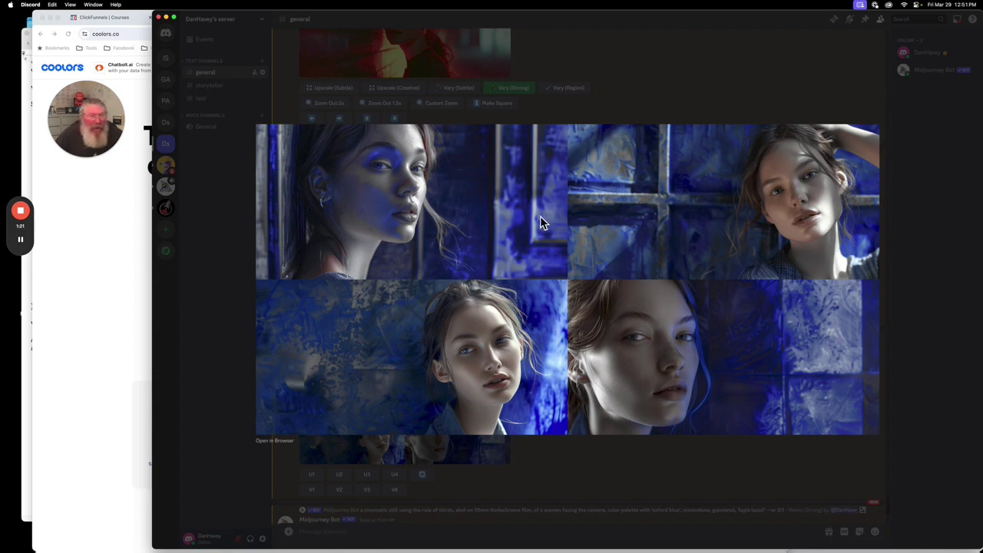
click(603, 459)
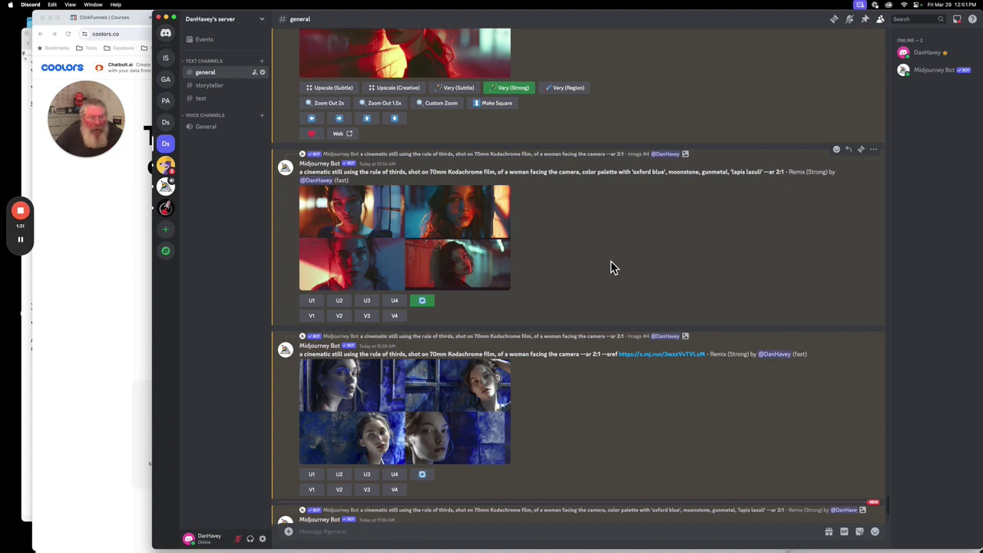
Prepare a blank 18 pt TextEdit note with a blank line, then start the Coolors generator
click(130, 252)
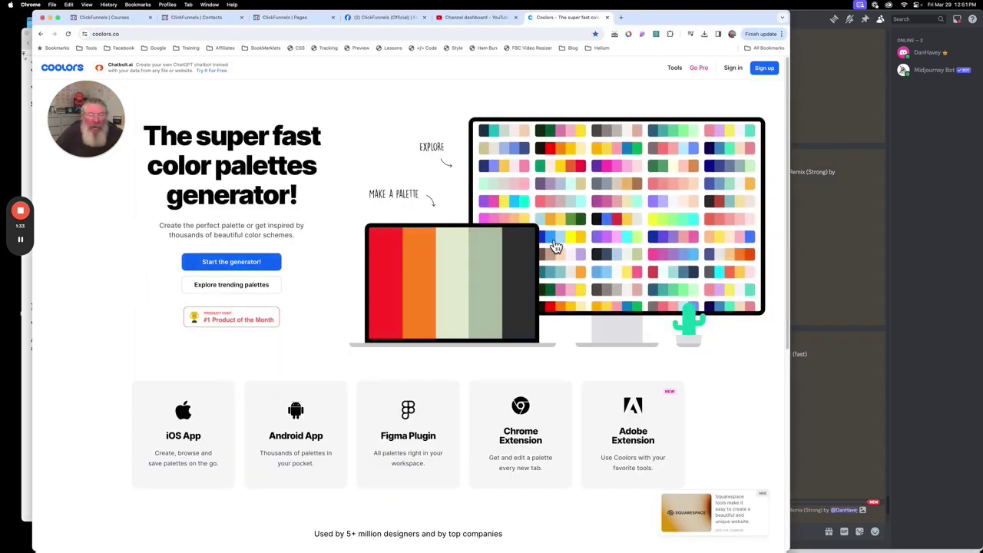
key(super+Tab)
mouse_move(22, 242)
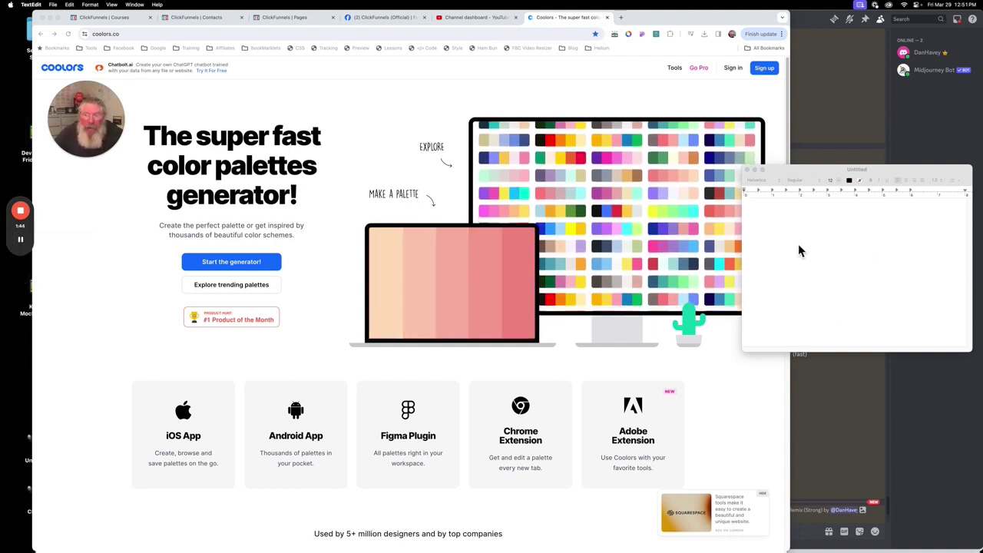
click(839, 181)
click(834, 227)
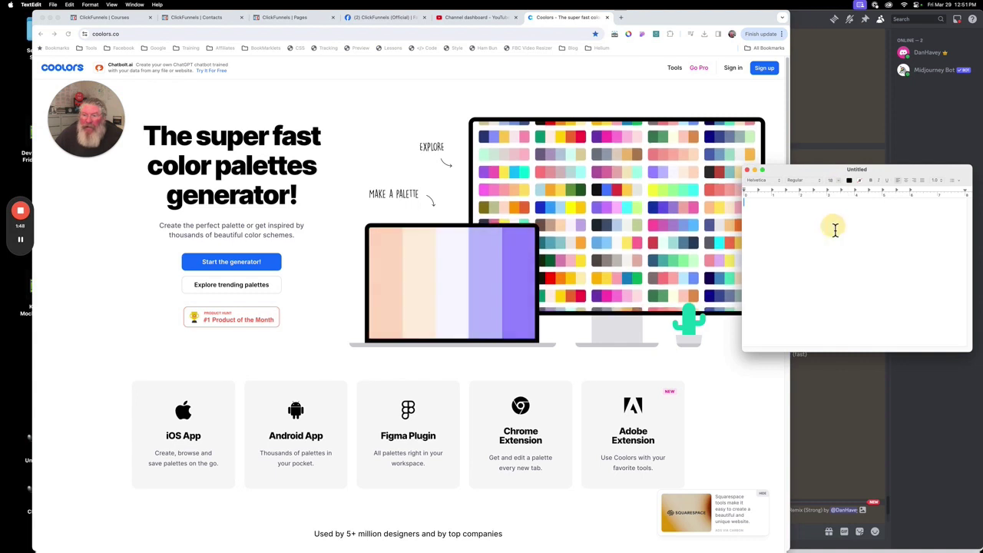
key(Return)
key(Return)
key(Return)
key(Return)
key(Return)
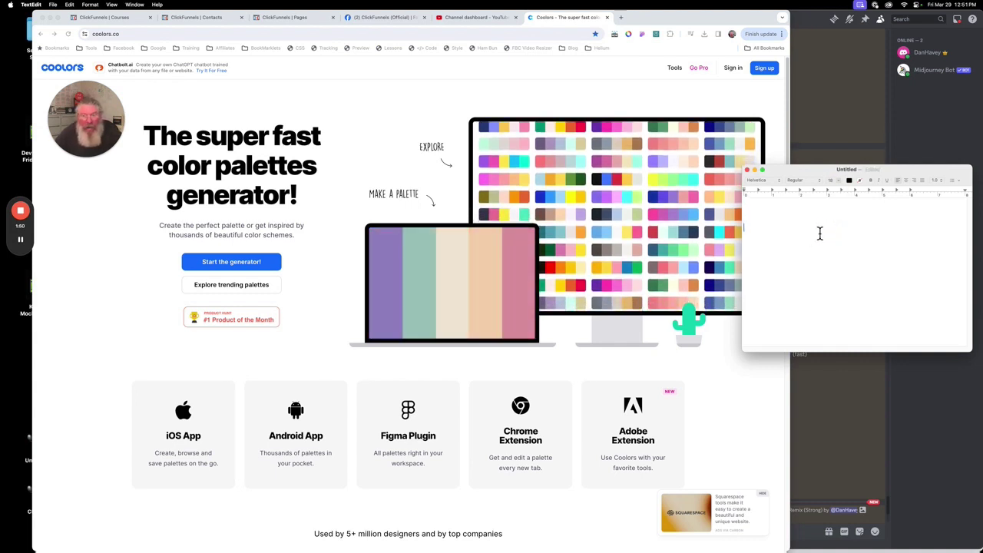
key(BackSpace)
key(BackSpace)
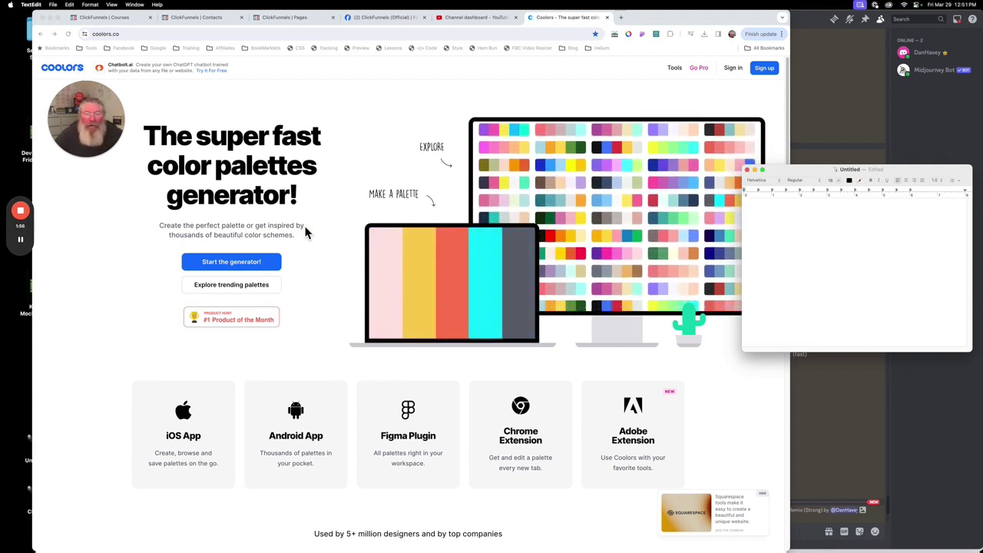
click(229, 265)
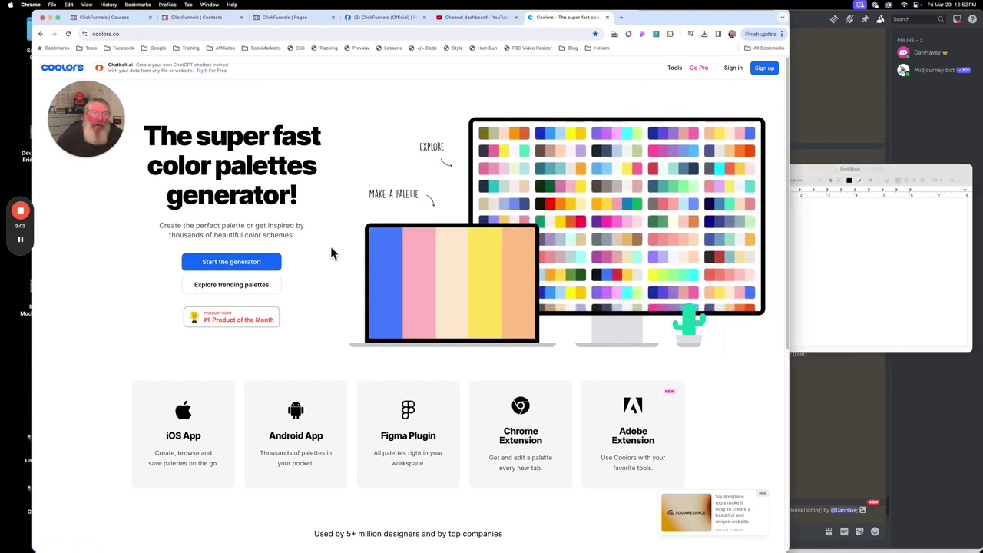
click(261, 265)
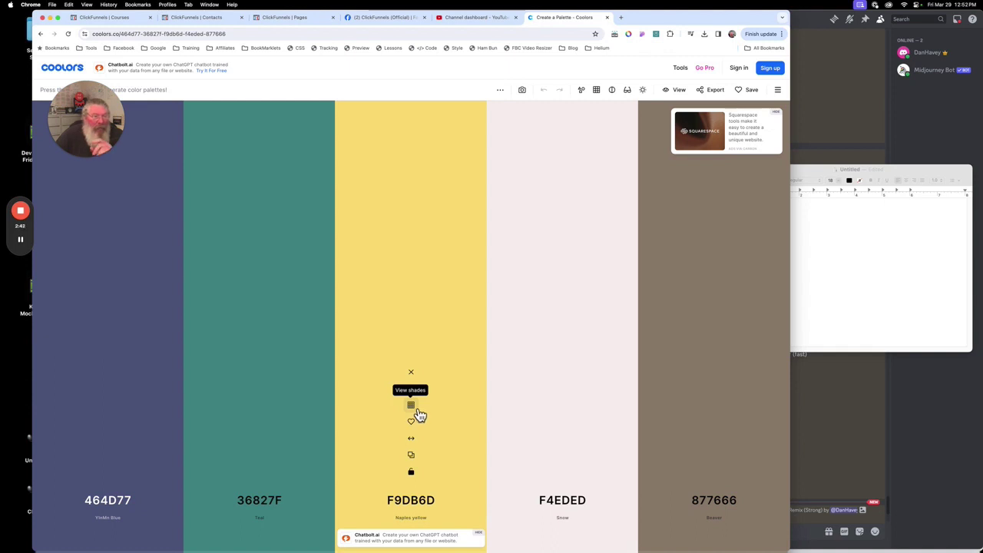
Try yellow shades C49B08 and FBE79D, settle on dark 4E3E03, and open its colour picker
click(417, 413)
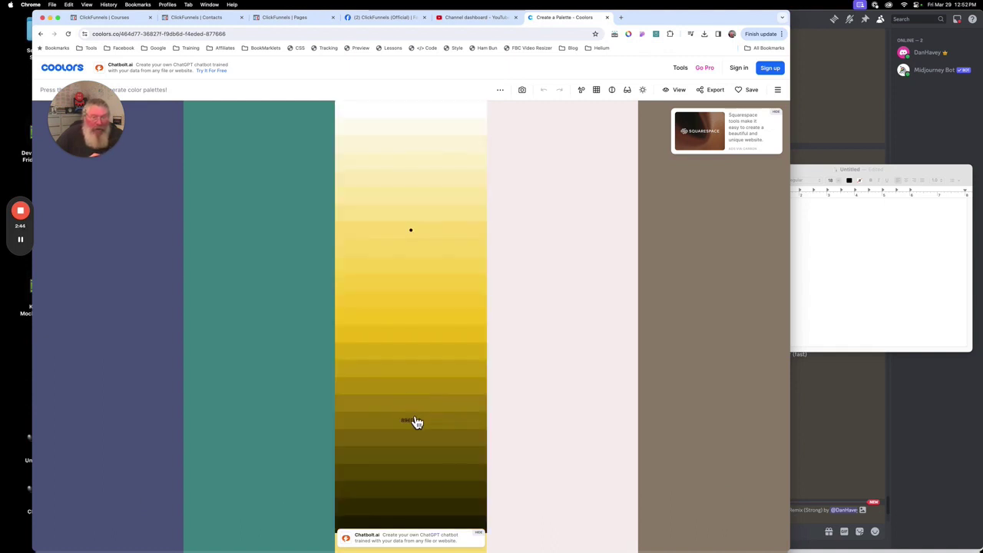
click(418, 378)
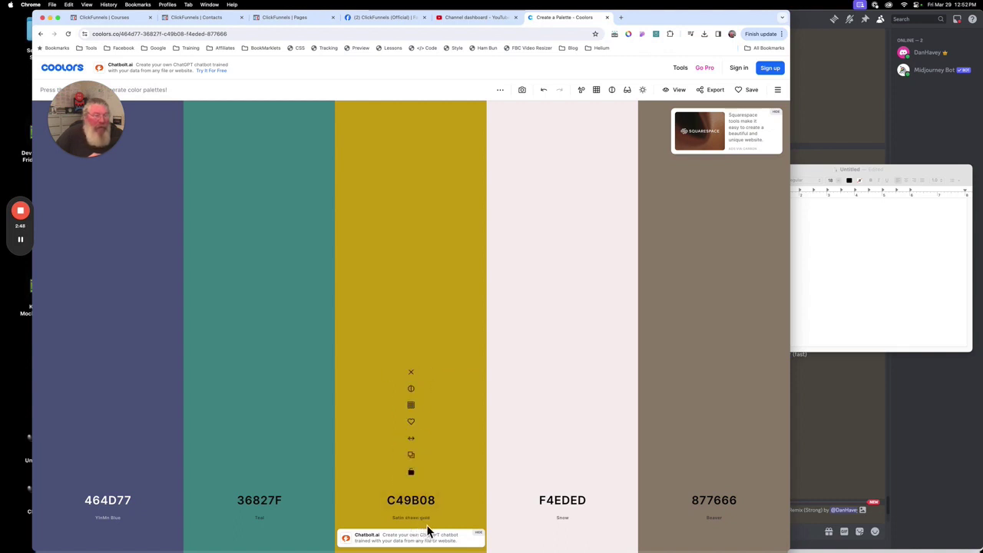
click(414, 410)
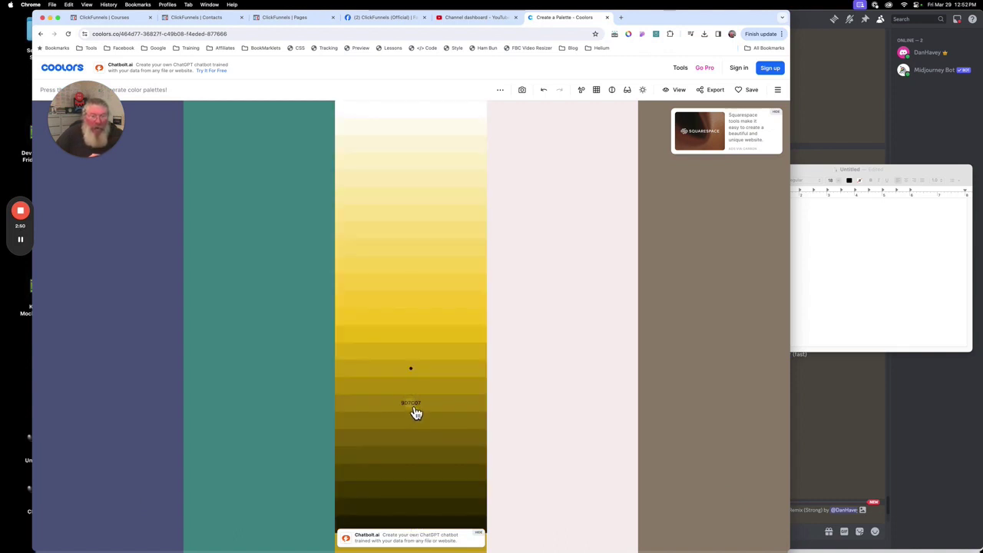
click(415, 205)
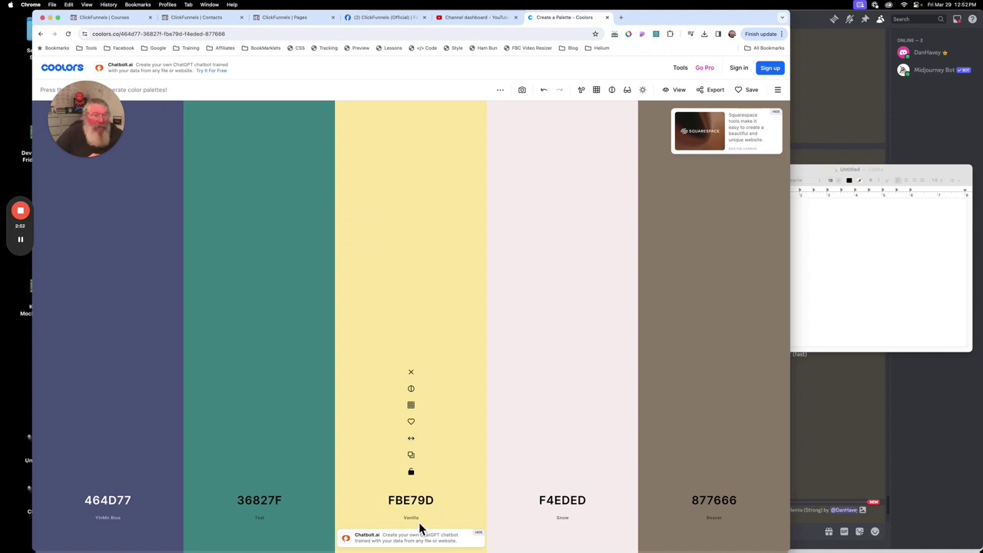
click(412, 406)
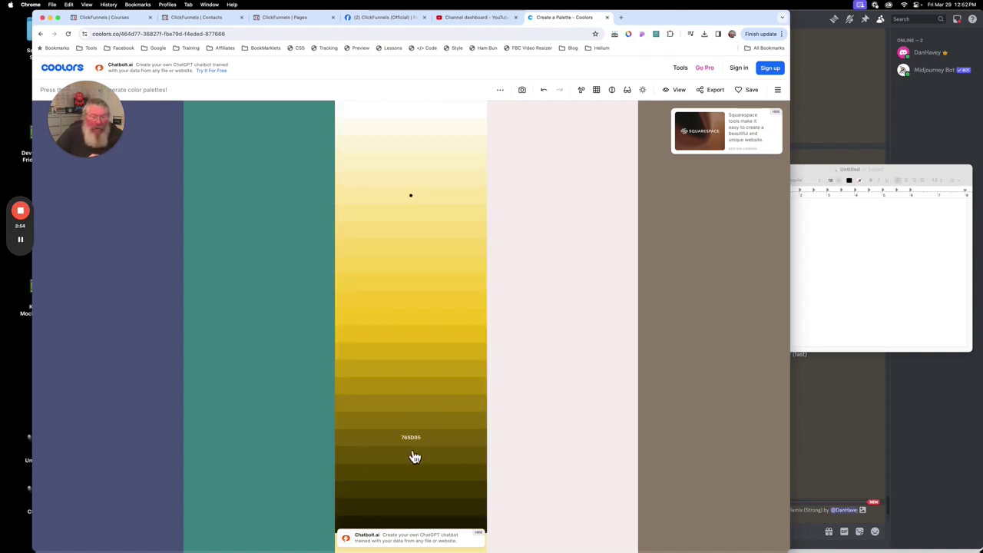
click(409, 475)
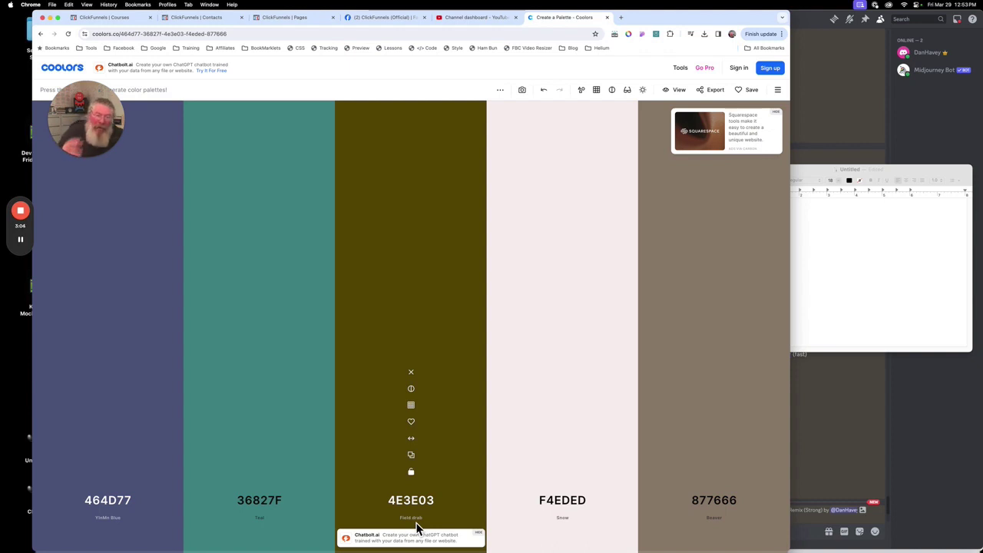
click(420, 502)
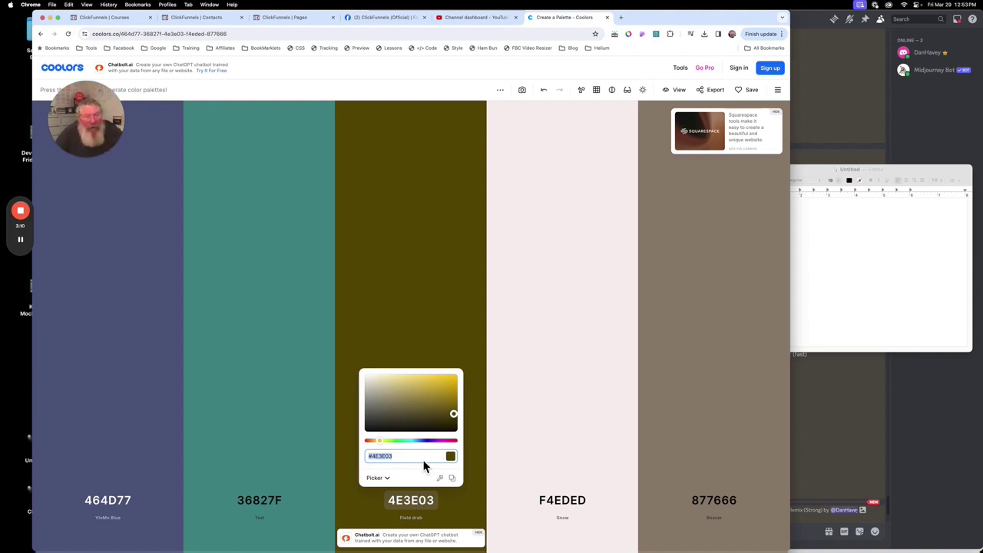
Drag the picker's shade handle to lighten 4E3E03 into golden BAA042
mouse_move(441, 407)
mouse_down()
mouse_move(430, 399)
mouse_move(420, 415)
mouse_move(398, 404)
mouse_move(444, 400)
mouse_move(430, 393)
mouse_up()
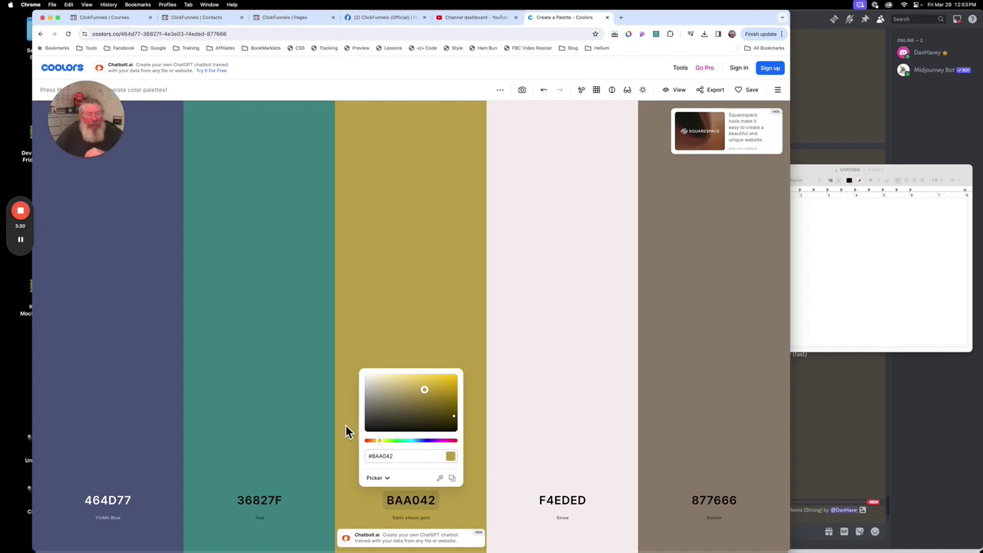
Lock teal 36827F, regenerate the rest, and lock orange F4743B and yellow F1D302 as they appear
click(265, 216)
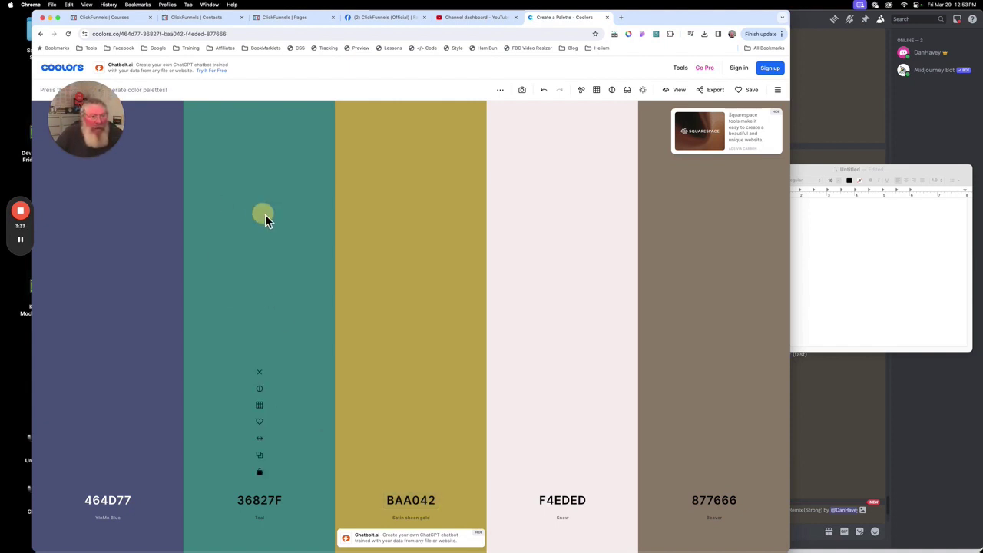
click(263, 476)
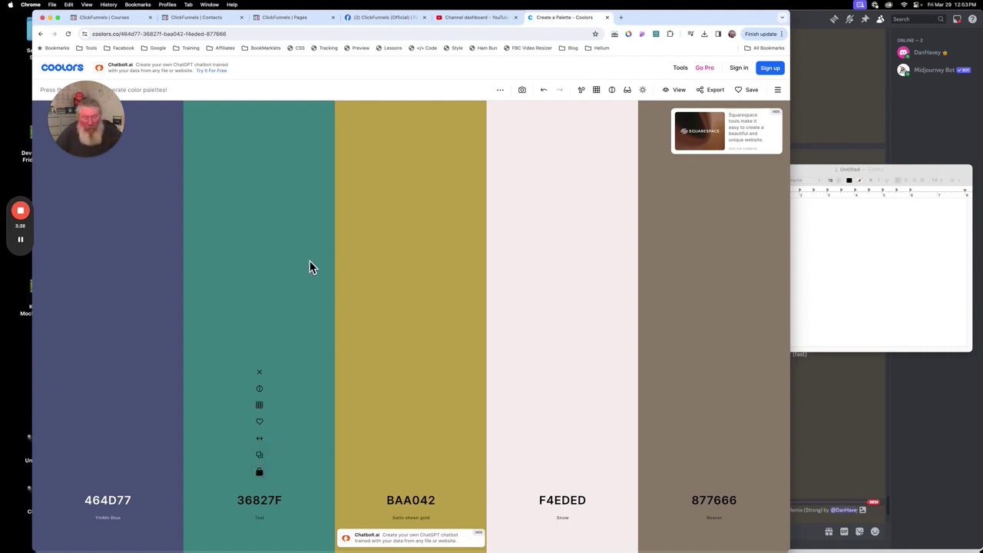
key(space)
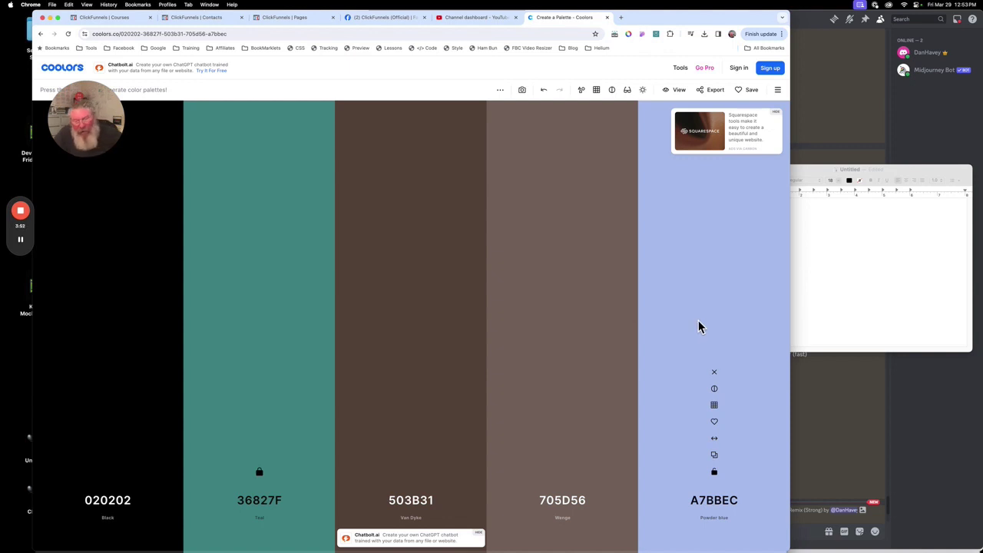
key(space)
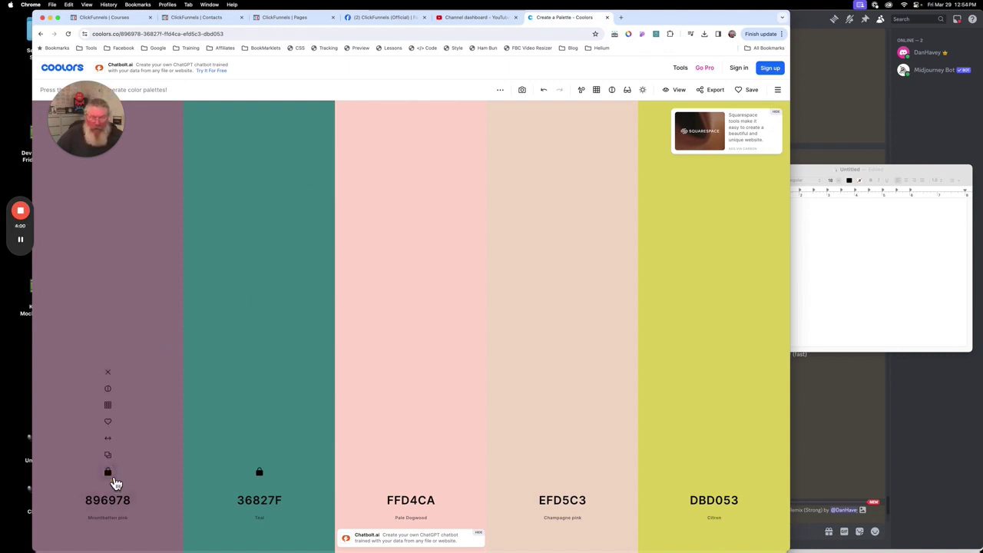
key(space)
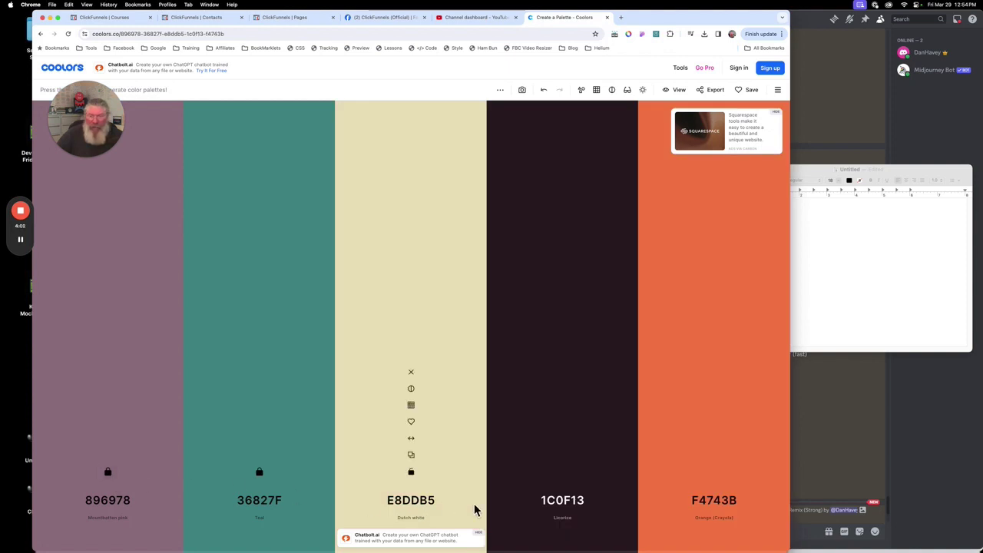
click(721, 477)
key(space)
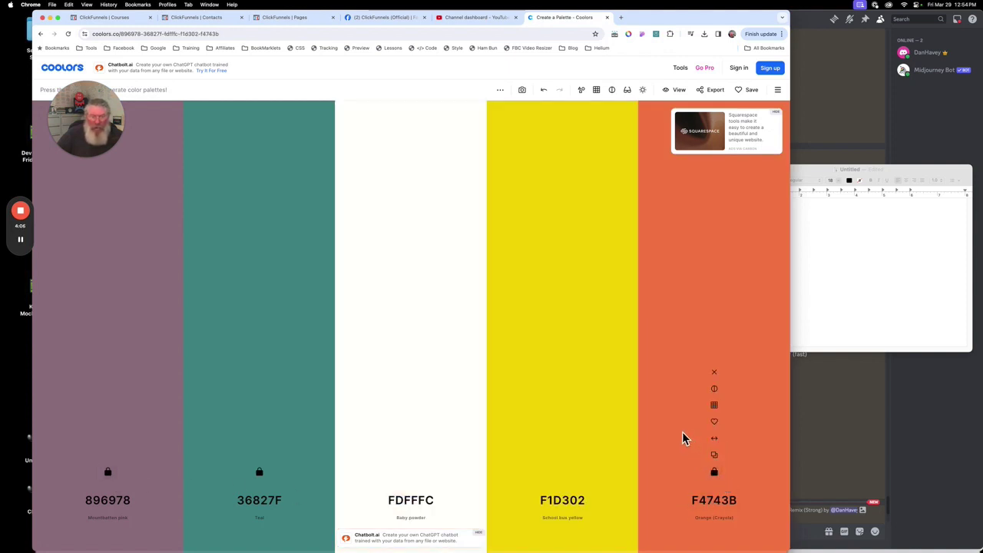
click(571, 477)
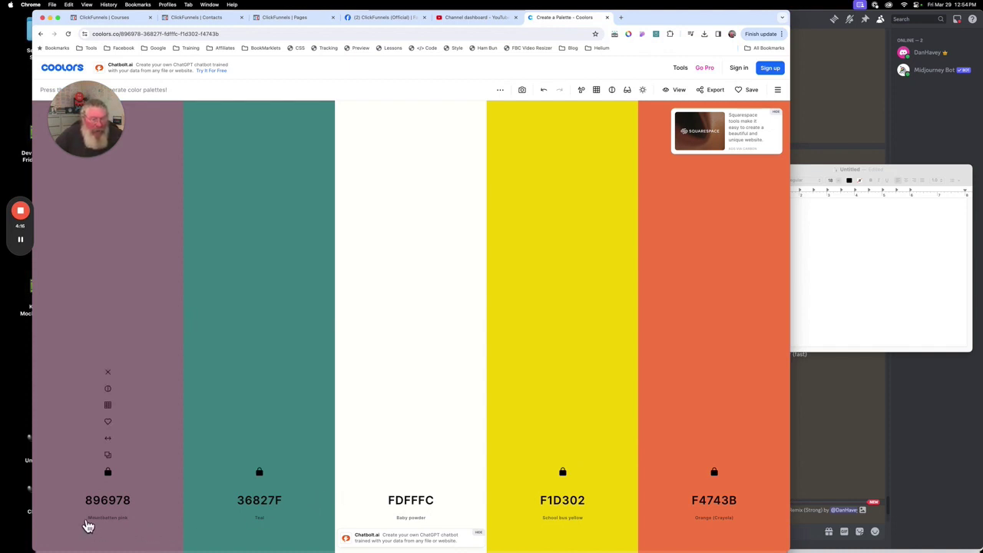
click(123, 522)
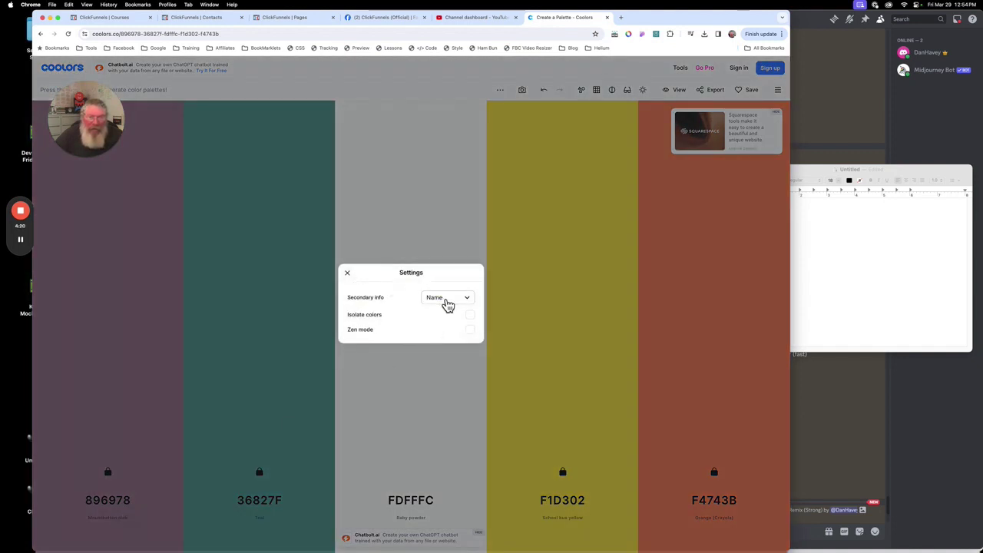
click(448, 303)
click(352, 283)
click(350, 277)
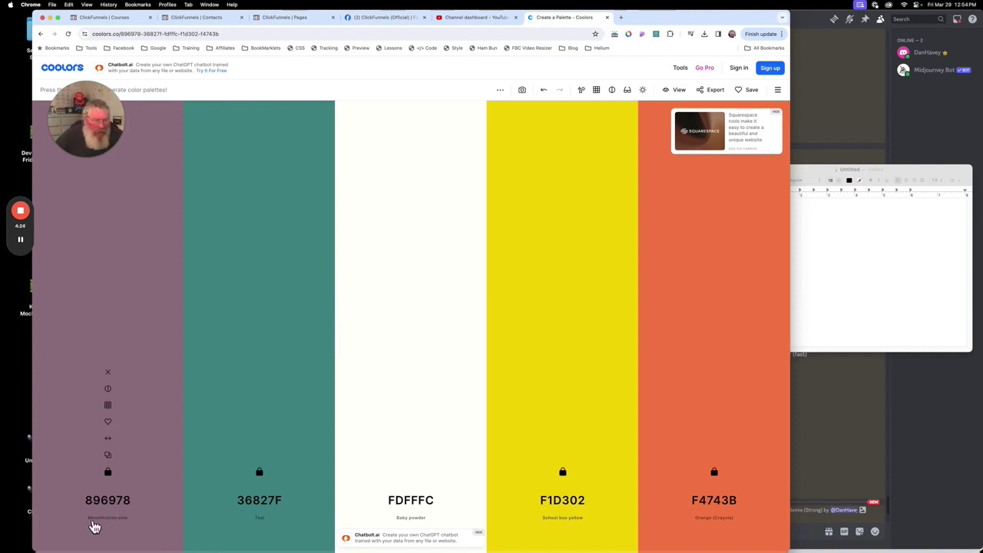
drag(72, 518, 119, 525)
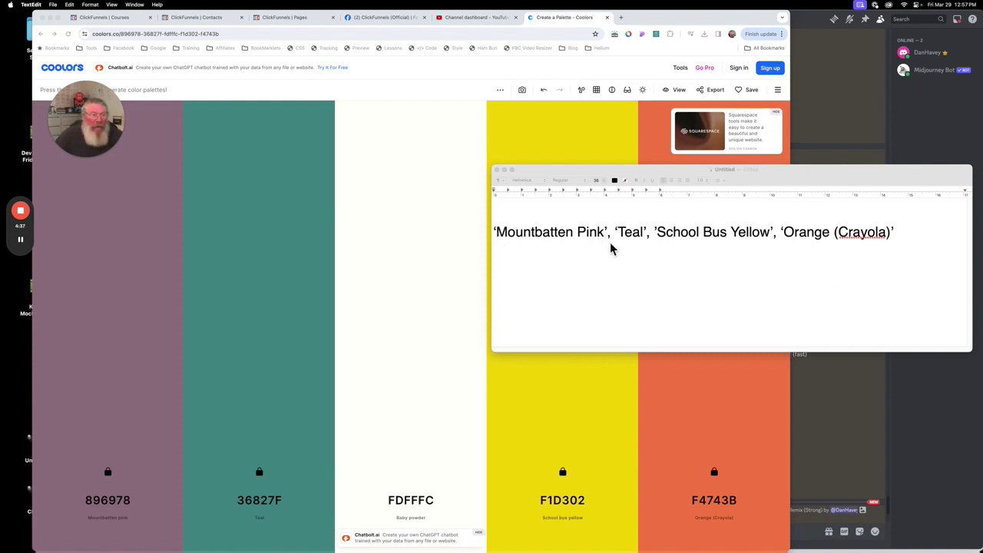
Prefix the quoted colour names in the note with 'Color palette with ', fixing the opening quote
click(495, 233)
click(495, 233)
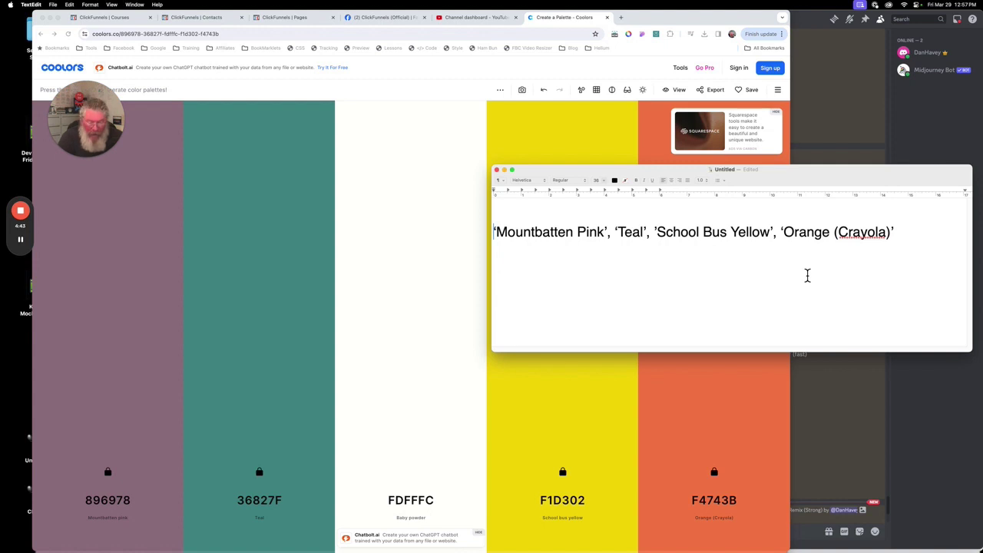
text(color pa)
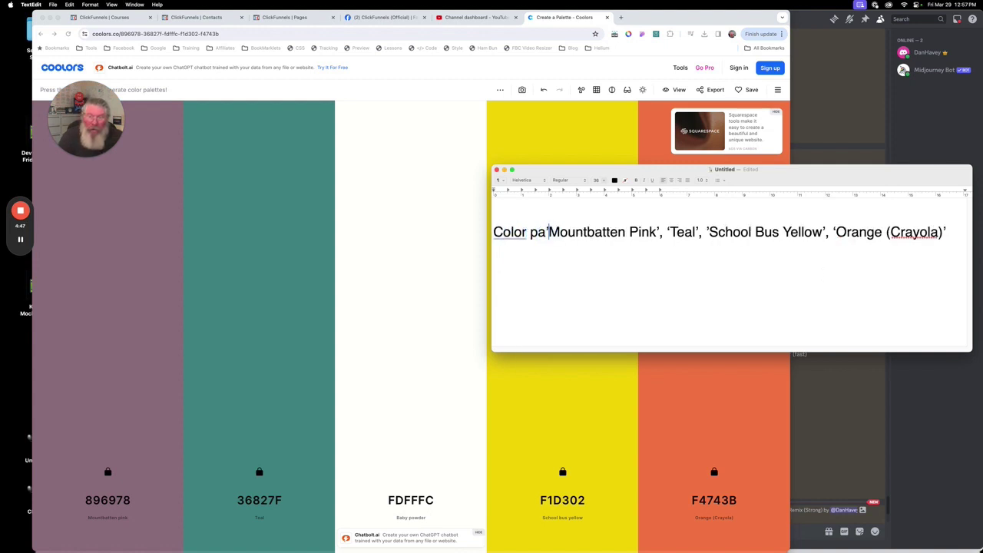
key(Delete)
text(lette)
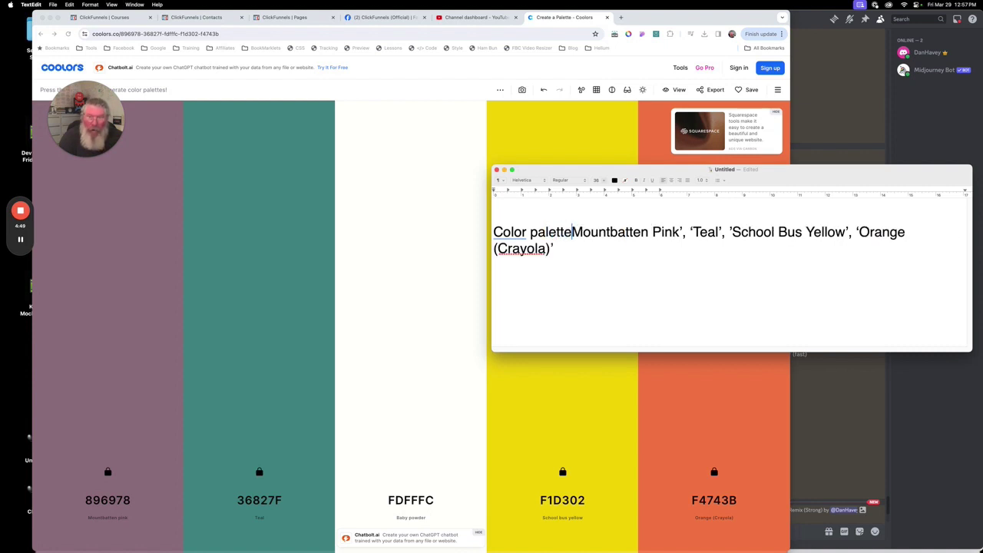
text( with )
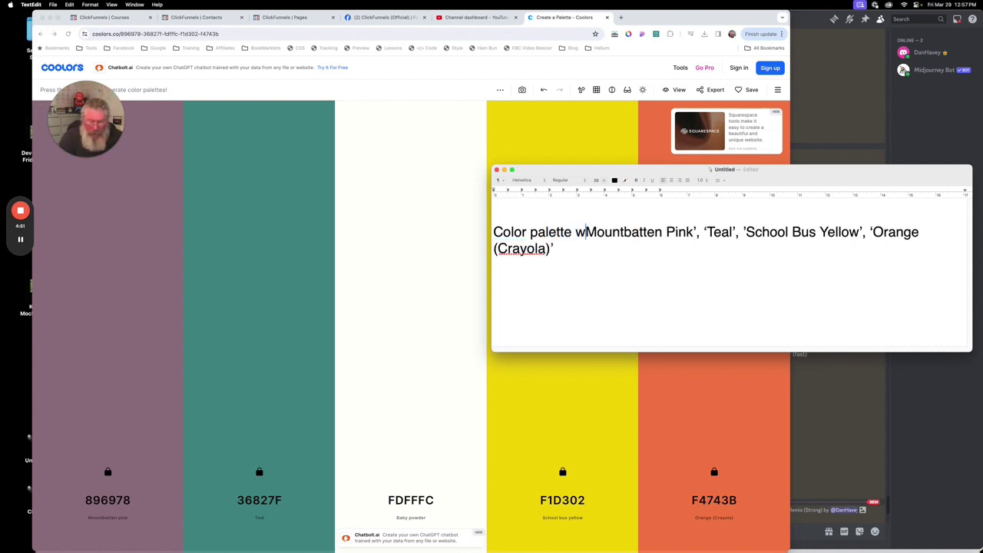
text(')
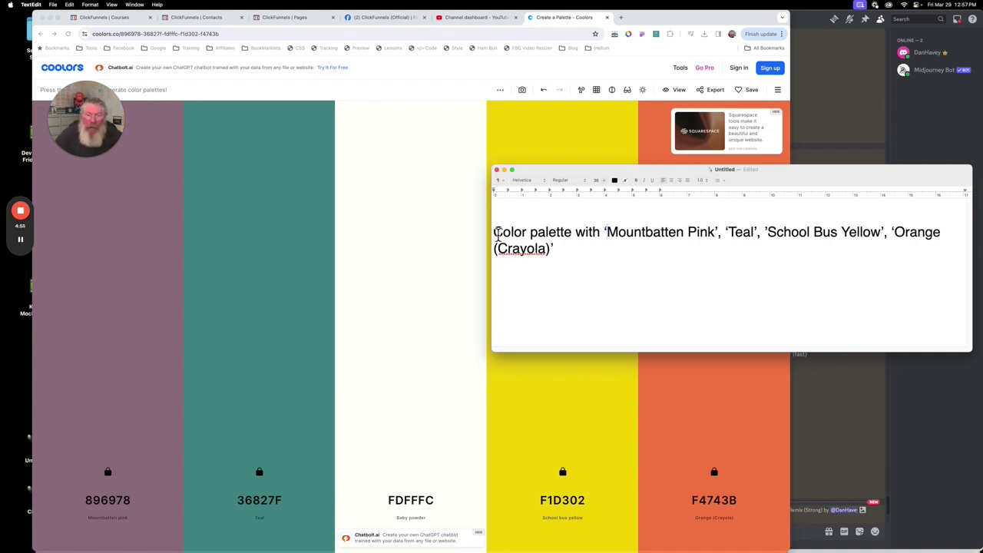
Send /imagine with the copied palette phrase plus --ar 2:1 --v 6 to Midjourney
key(super+a)
click(907, 421)
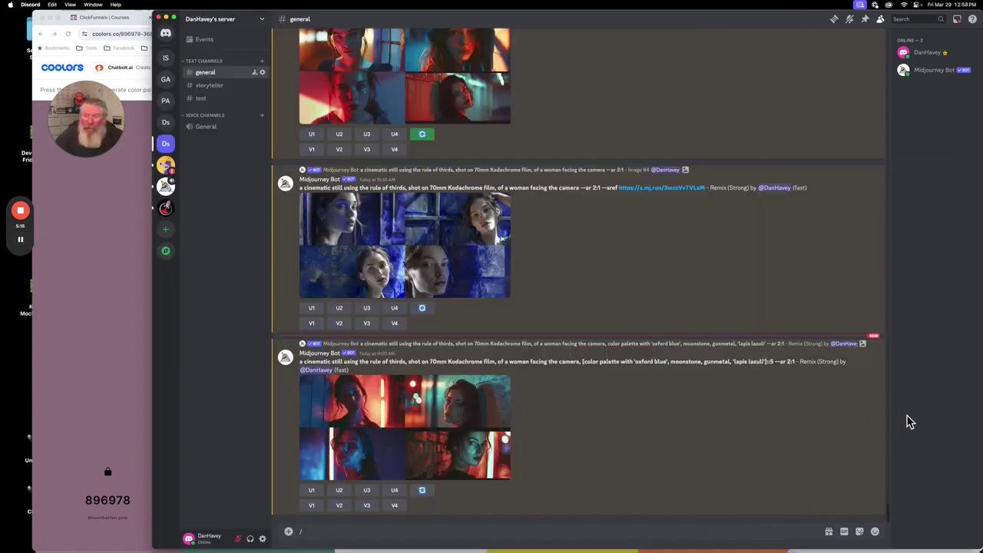
click(380, 531)
text(/)
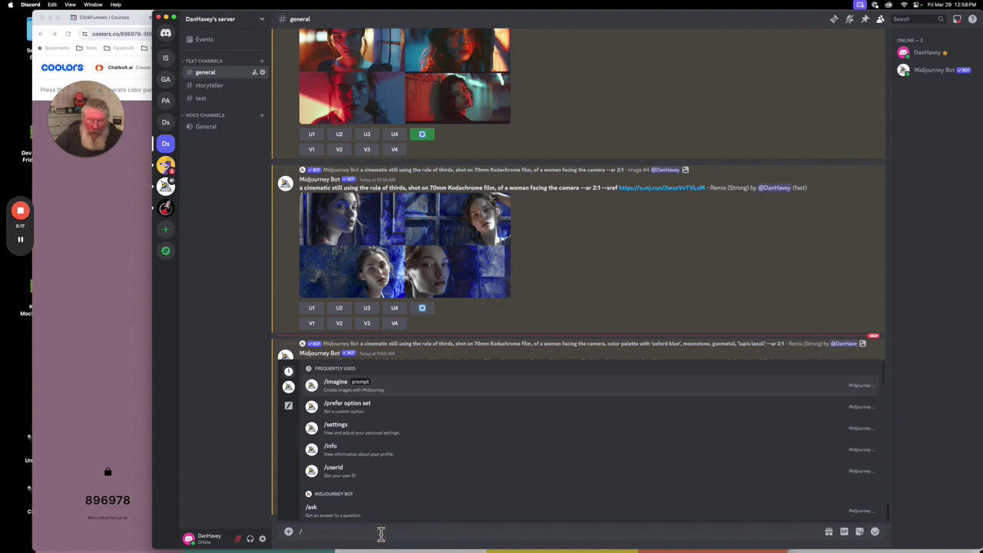
text(i)
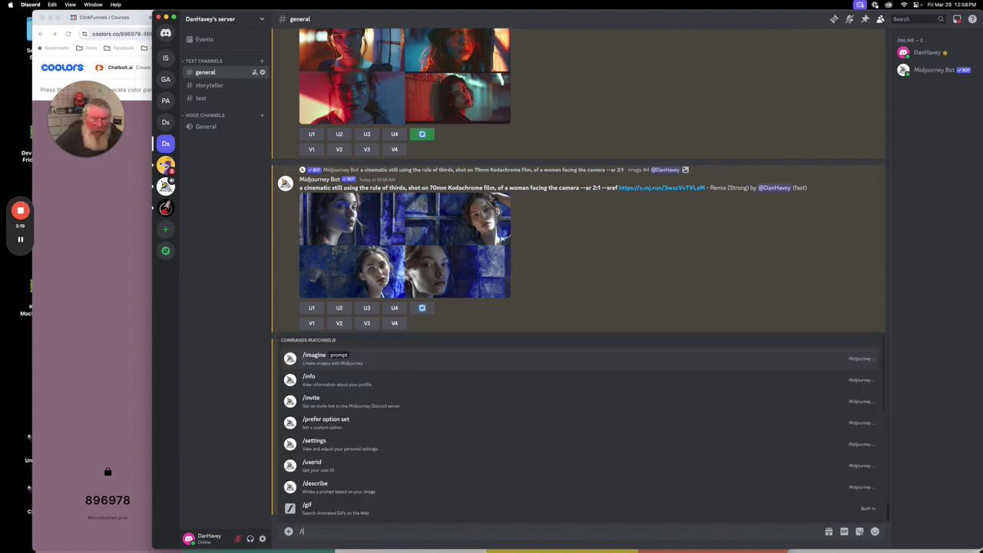
click(323, 365)
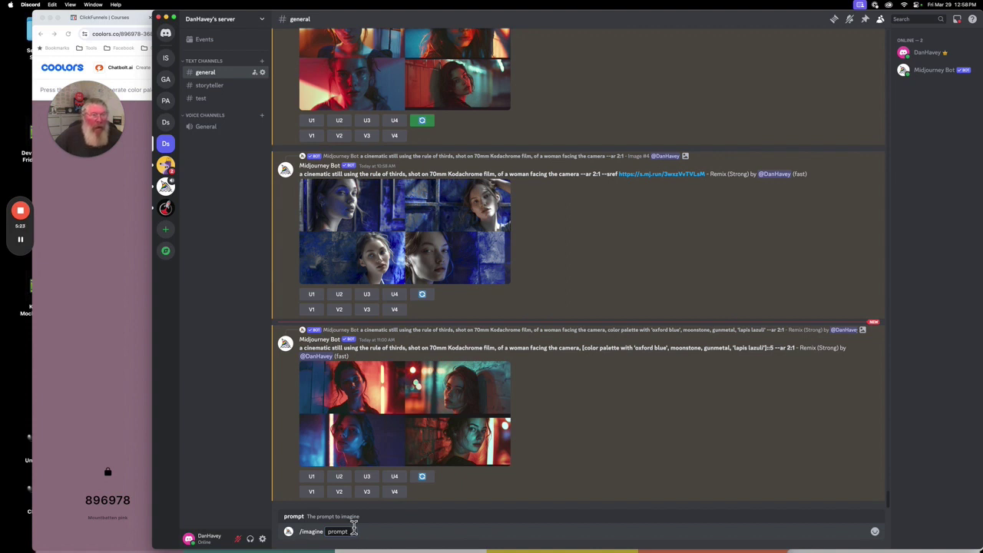
key(super+v)
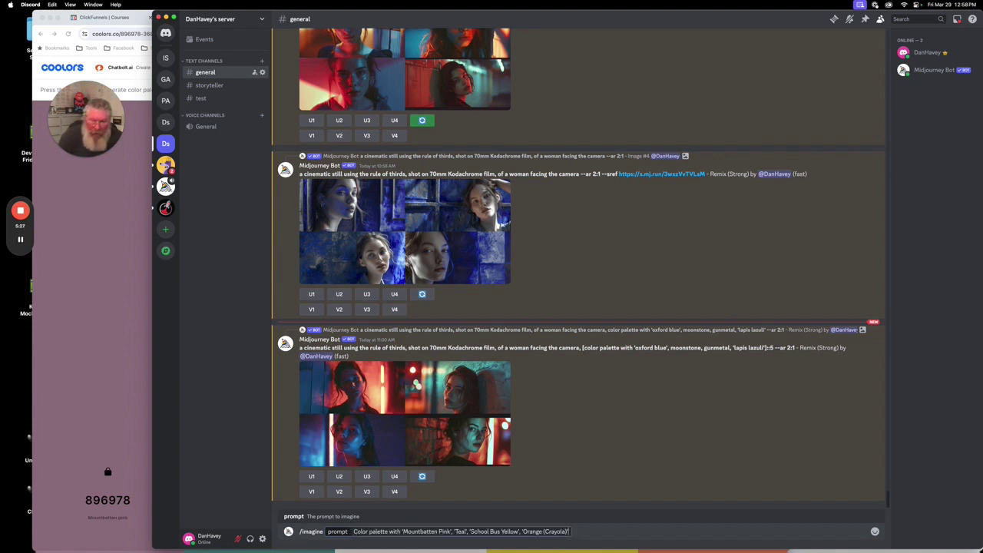
text(--ar 2:1 --v 6)
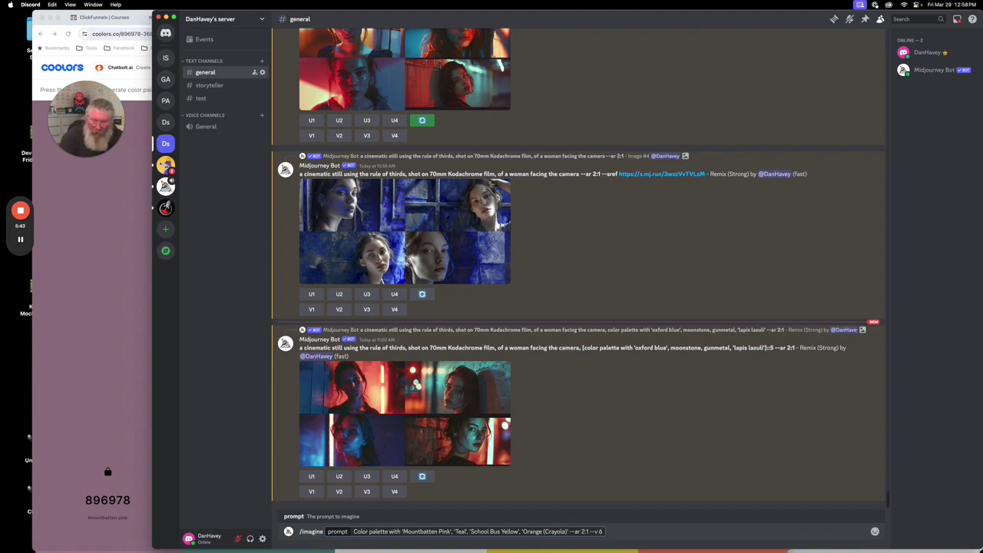
key(Return)
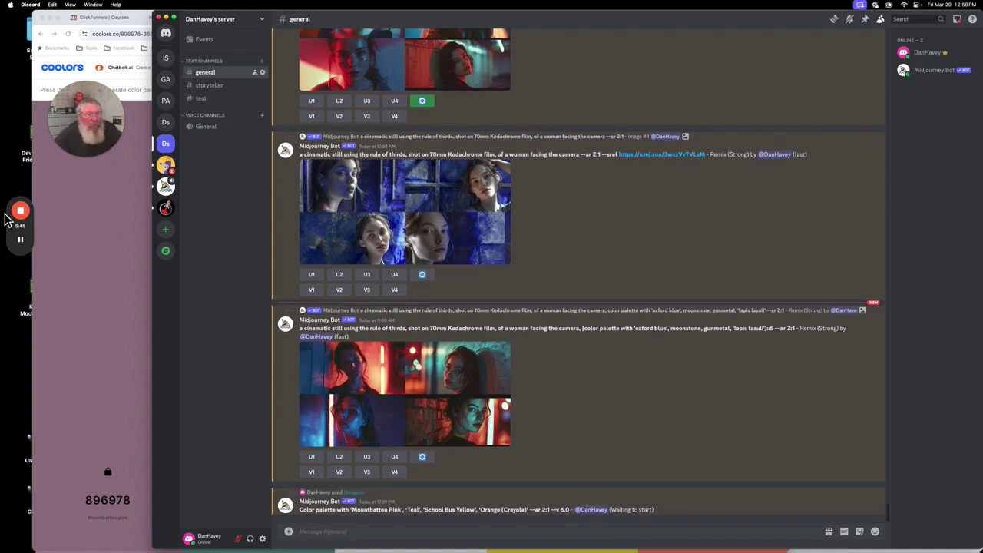
View the school bus, girl and van palette grid at full size, then close it
mouse_move(23, 251)
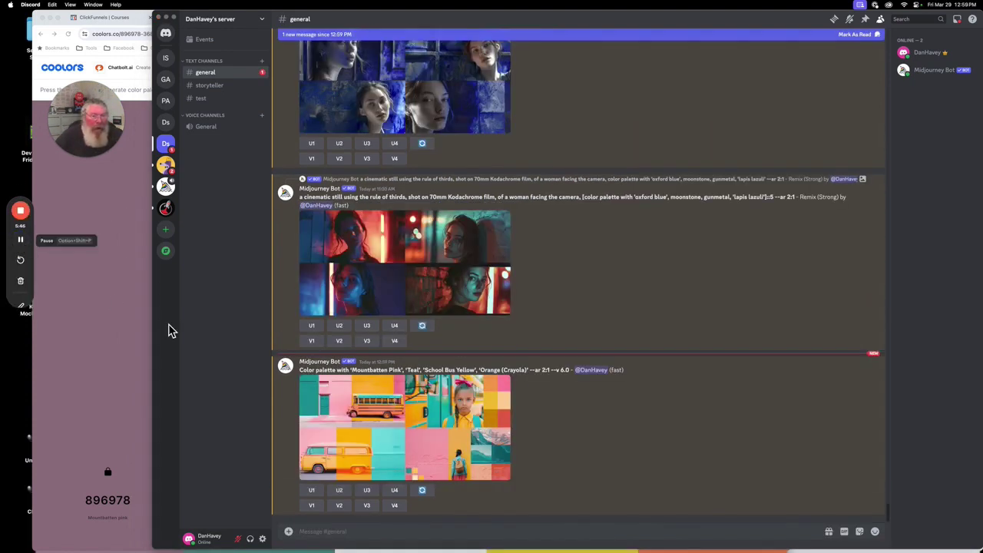
click(415, 439)
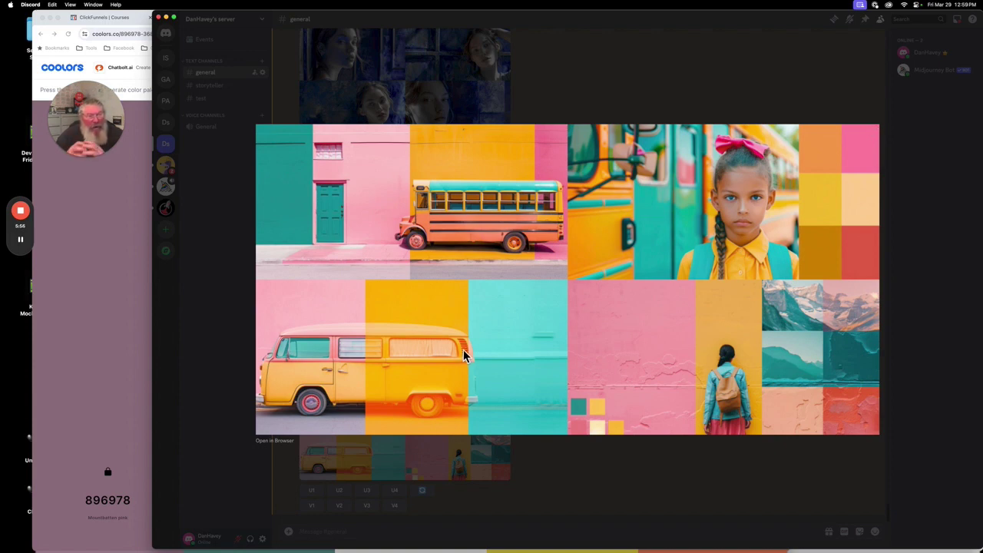
click(634, 468)
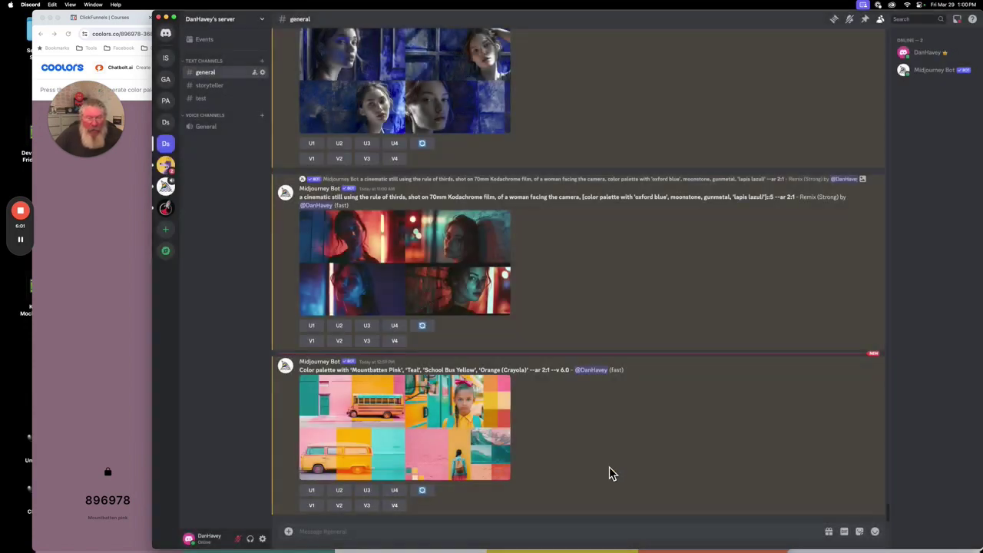
Rerun the palette prompt with ', arranged into 4 vertical color' and --no people appended
click(423, 491)
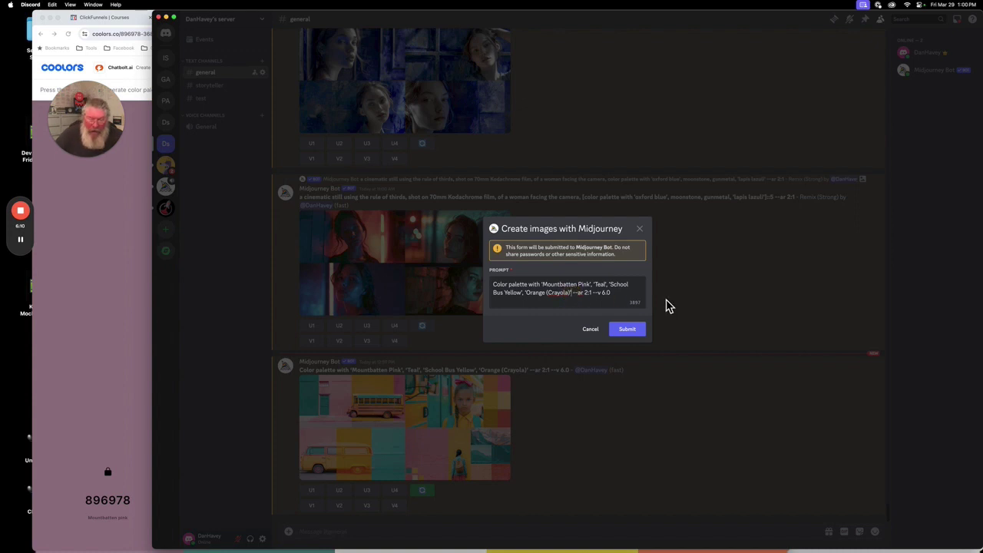
text(,)
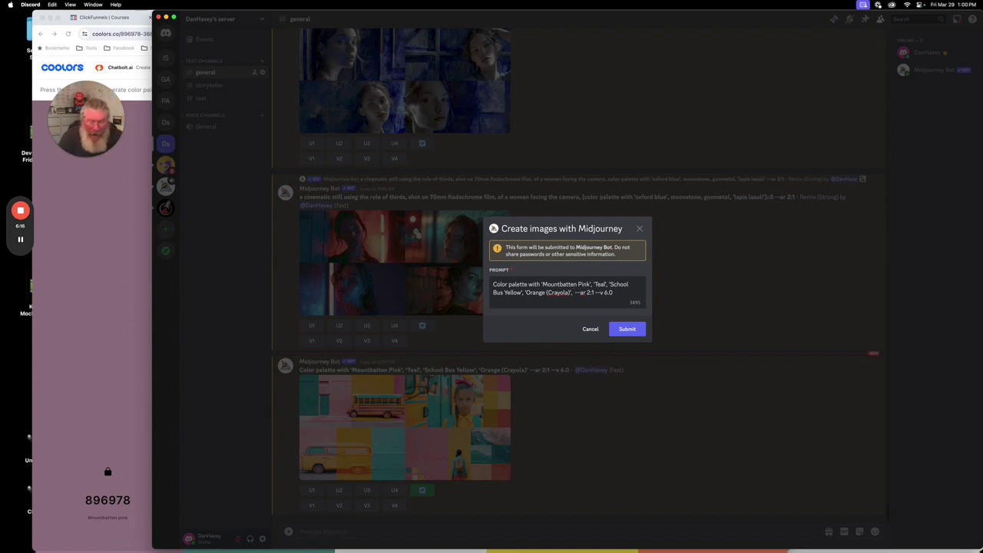
text(arranged )
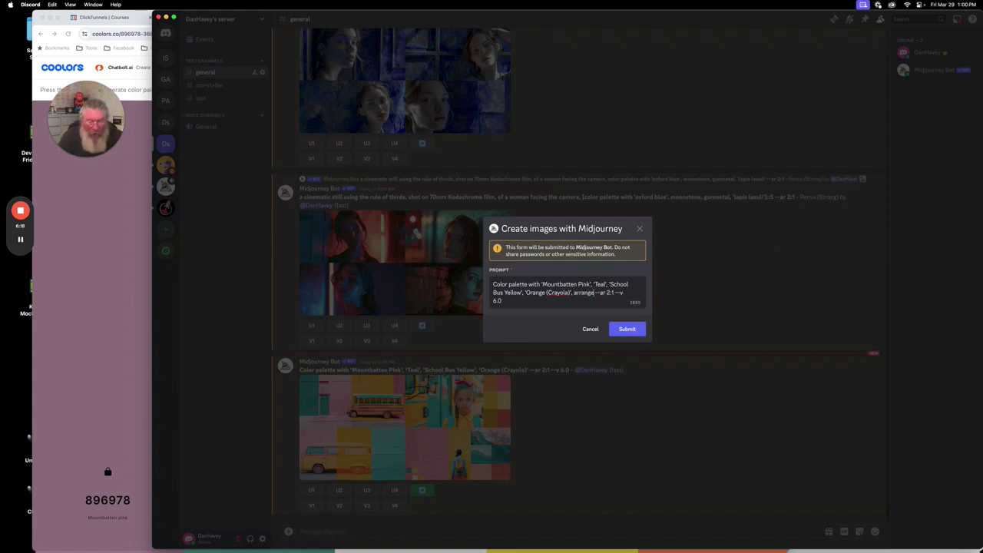
text(into 4)
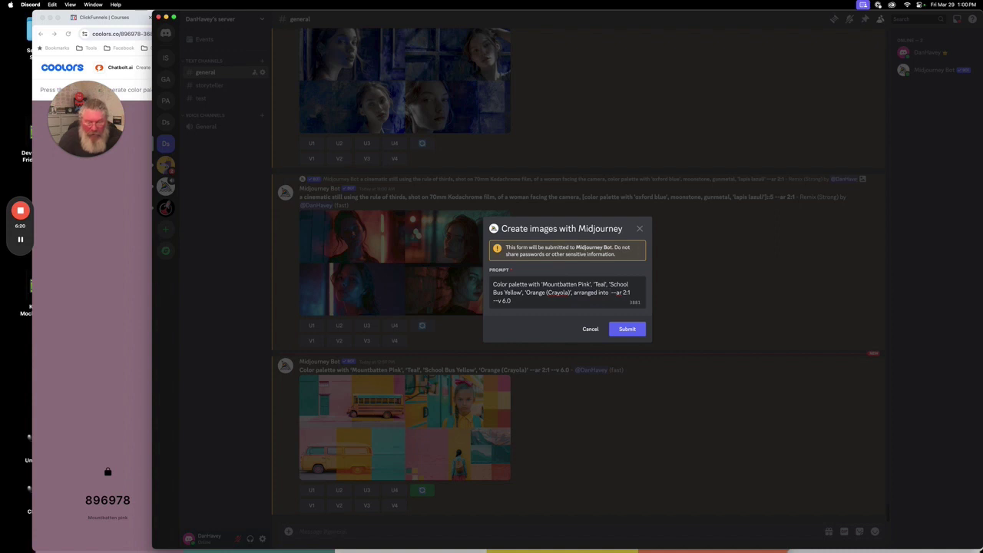
text( vert )
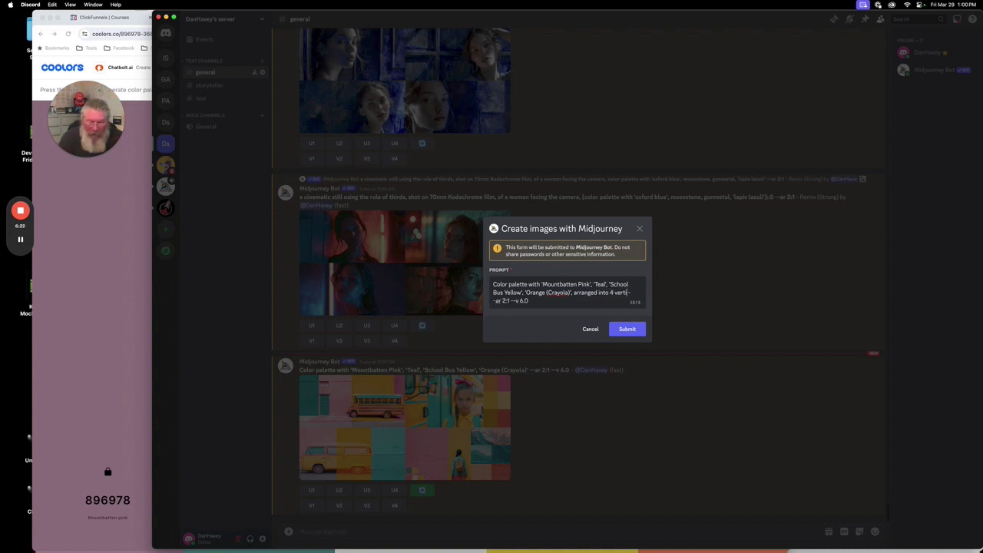
text(ical color --ar 2:1 --v 6.0)
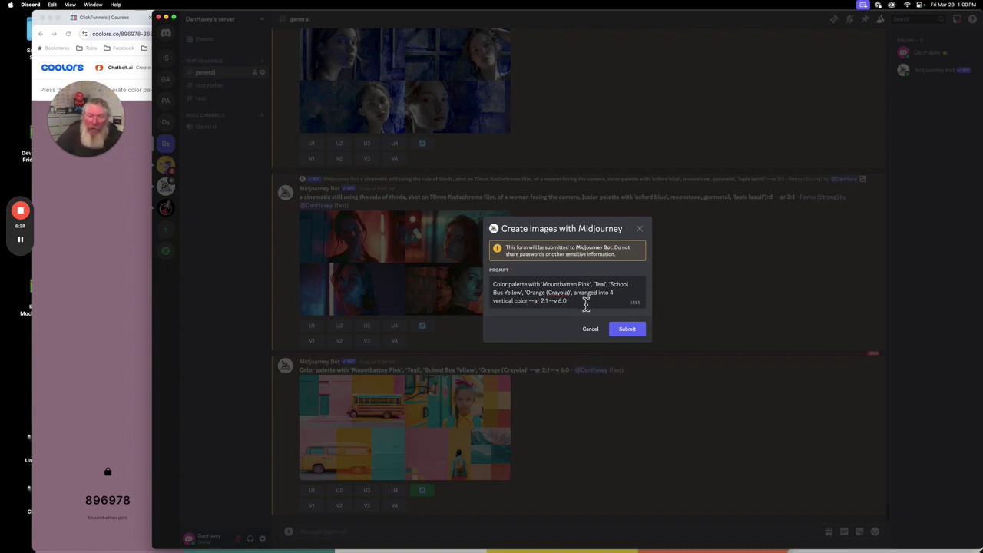
click(586, 303)
text(--)
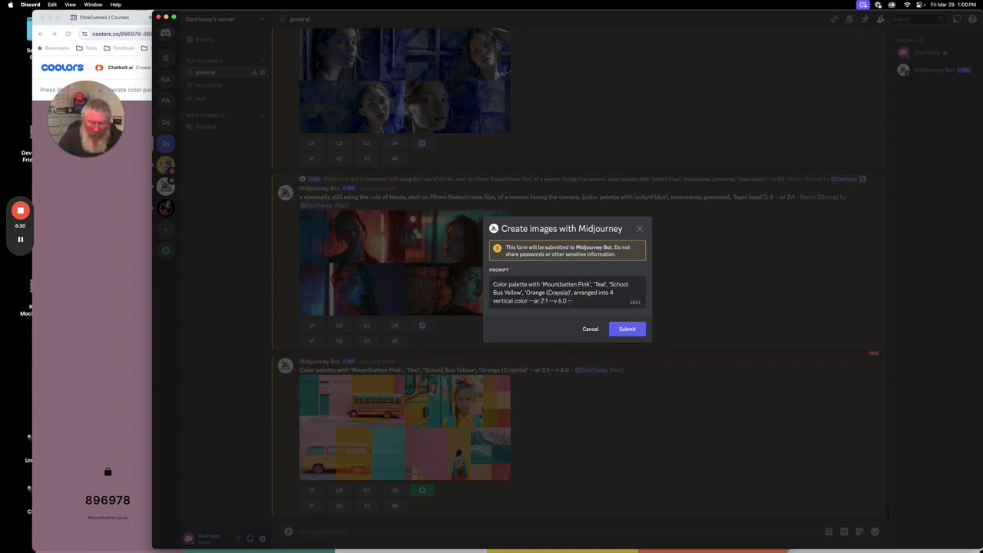
text(no people)
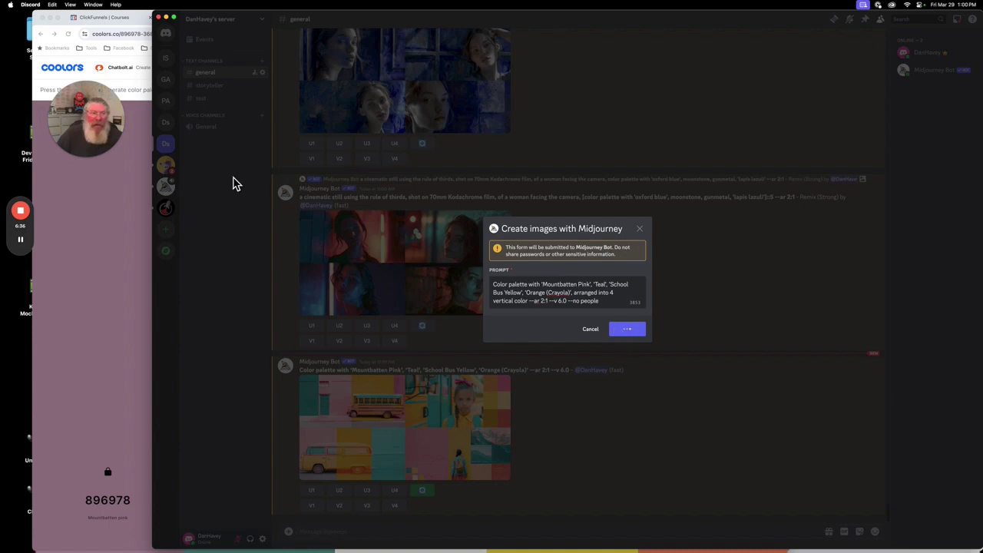
mouse_move(23, 248)
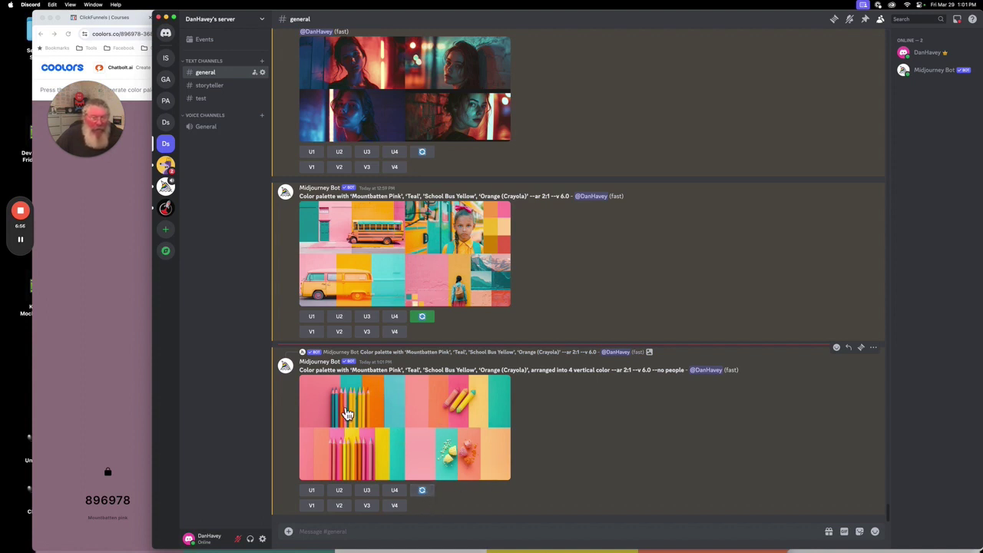
Rerun the colour-block prompt with 'Orange (Crayola)' shortened to plain 'Orange'
click(430, 497)
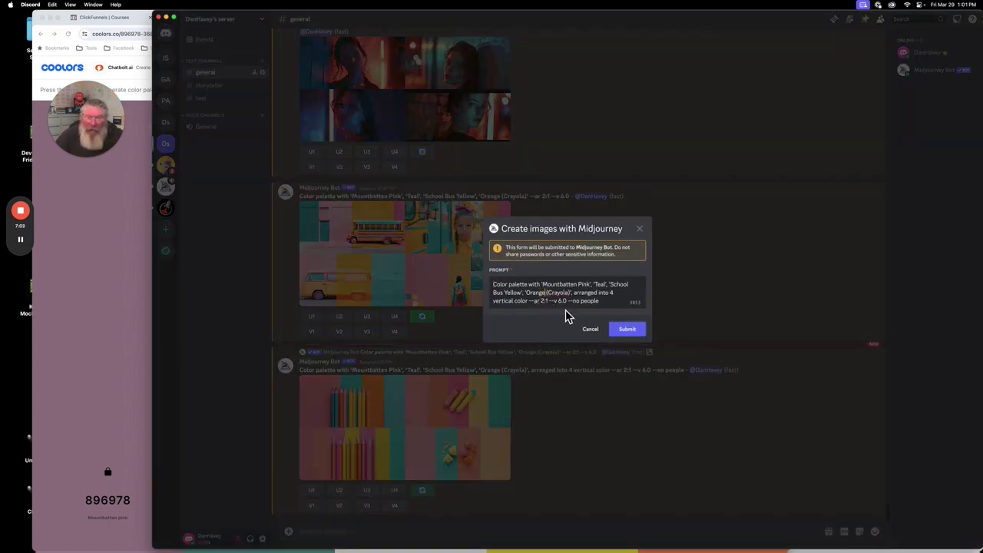
key(Delete)
key(Delete)
key(Delete)
key(Delete)
key(Delete)
key(Delete)
key(Delete)
key(Delete)
key(Delete)
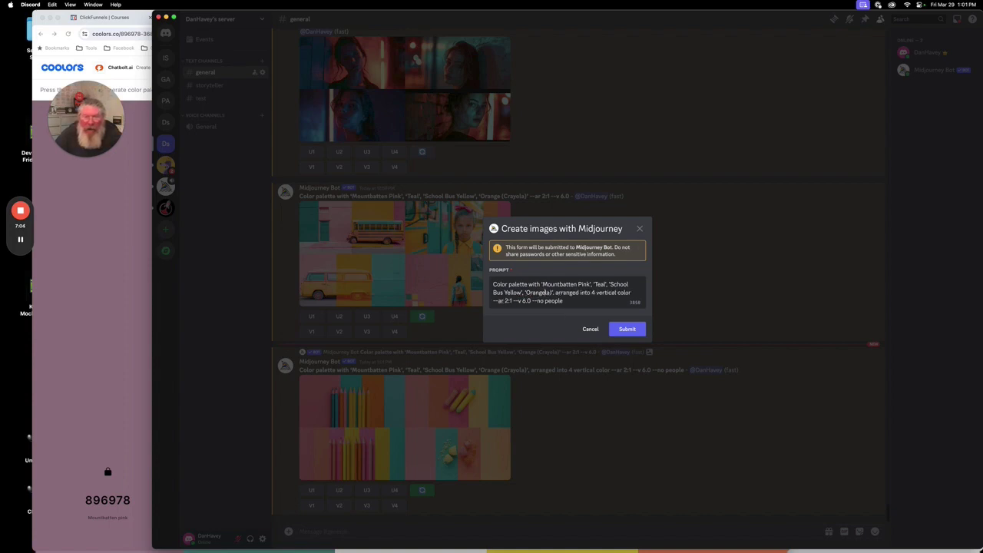
key(Delete)
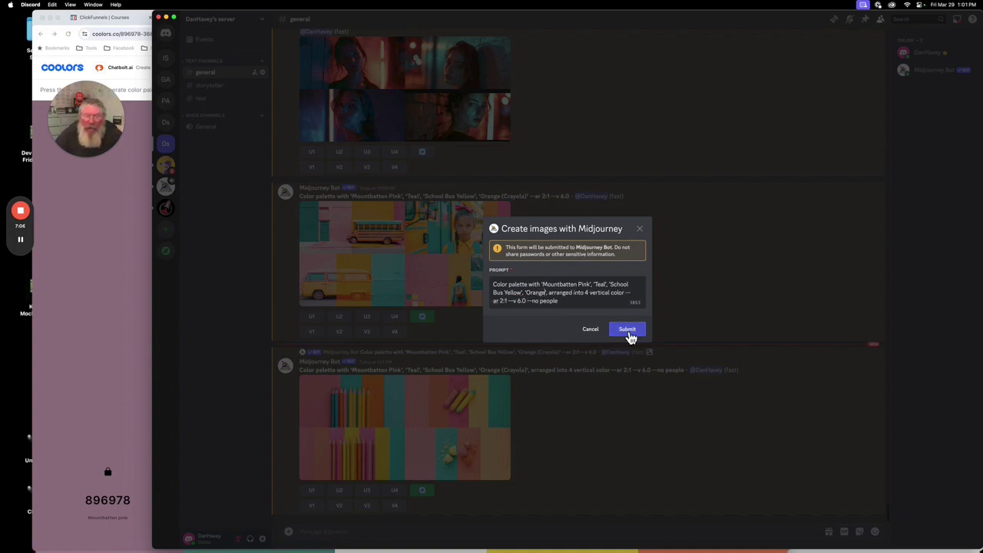
click(627, 330)
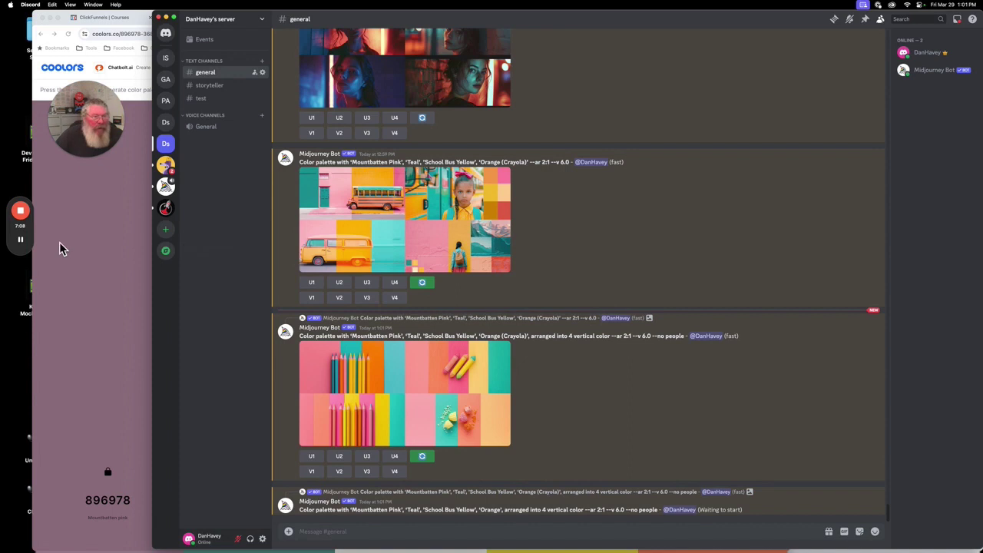
mouse_move(22, 241)
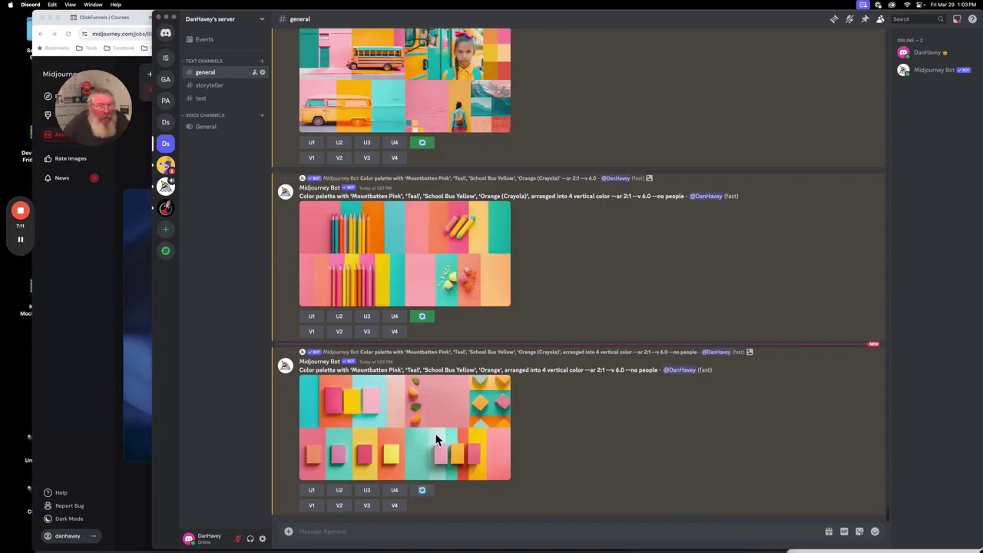
Browse the archived blue palette images, open the grey-blue vertical bars image, then return to Discord
click(119, 386)
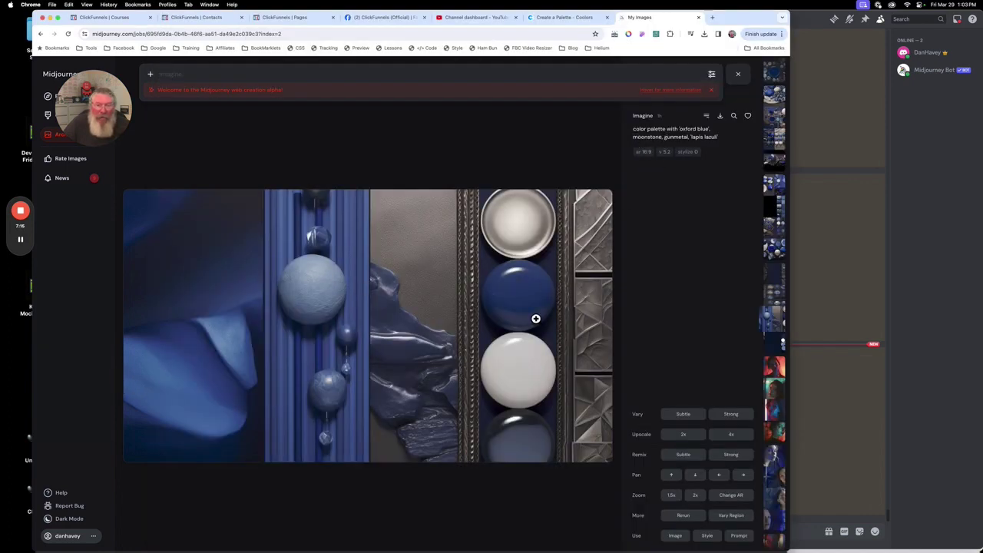
key(Left)
key(Left)
key(Left)
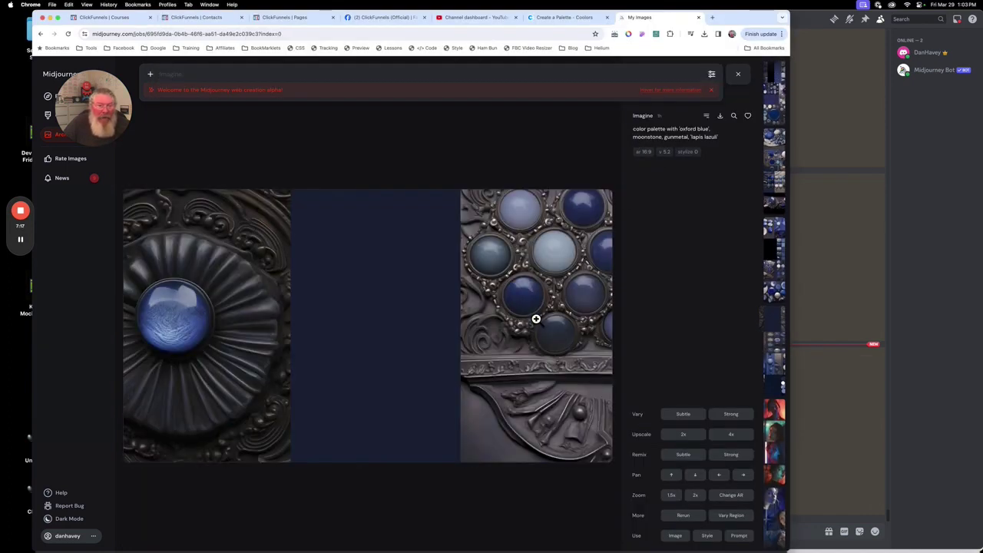
key(Left)
key(Left)
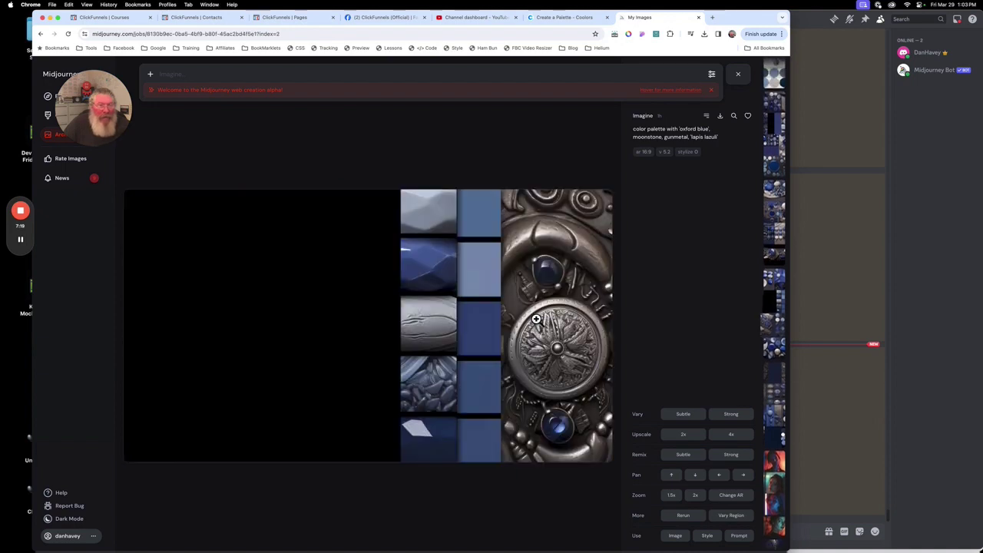
key(Left)
key(Left)
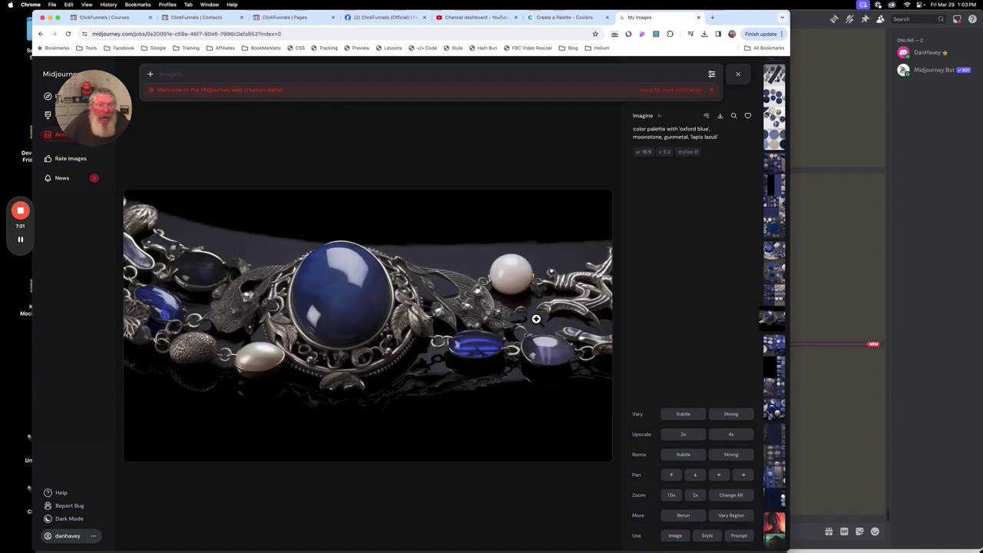
key(Left)
key(Left)
key(Left)
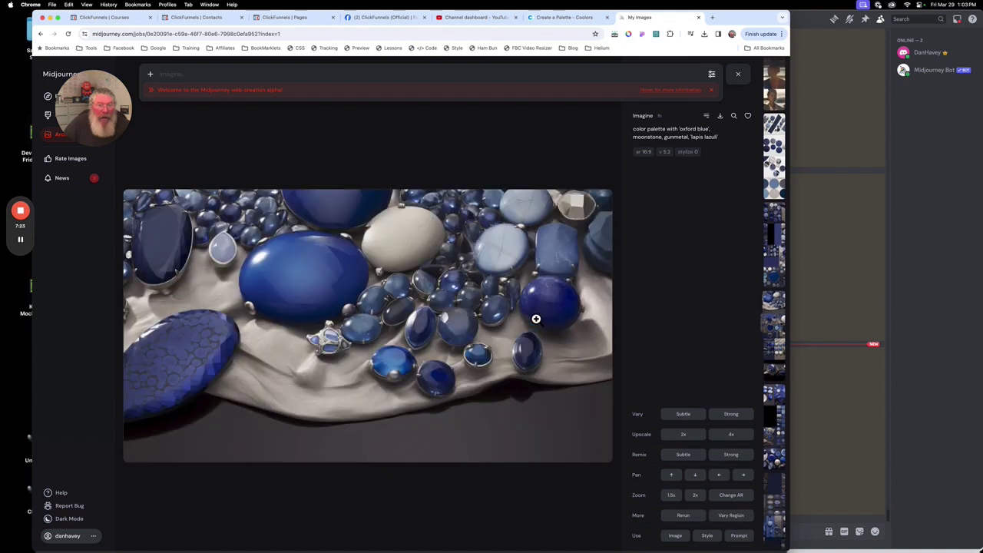
key(Left)
key(Left)
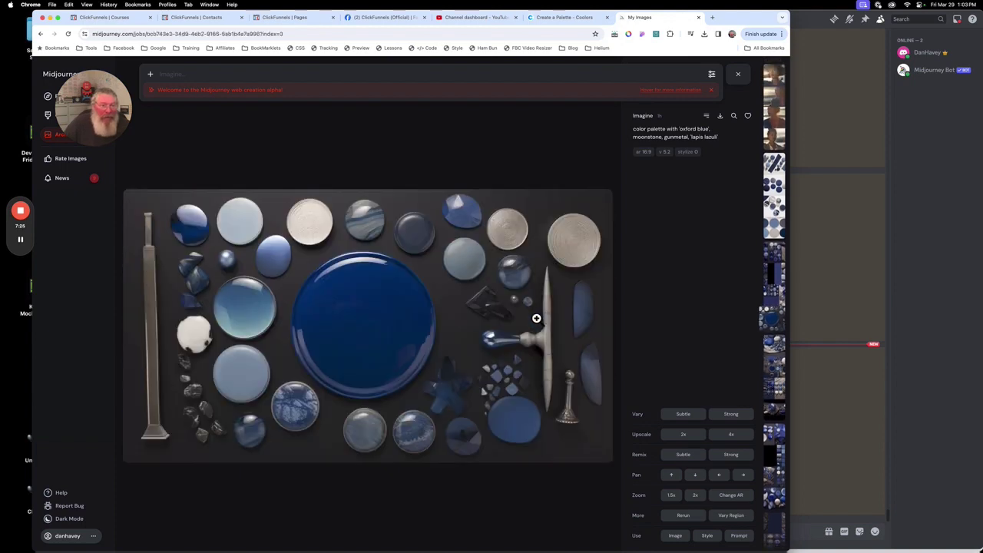
key(Left)
key(Left)
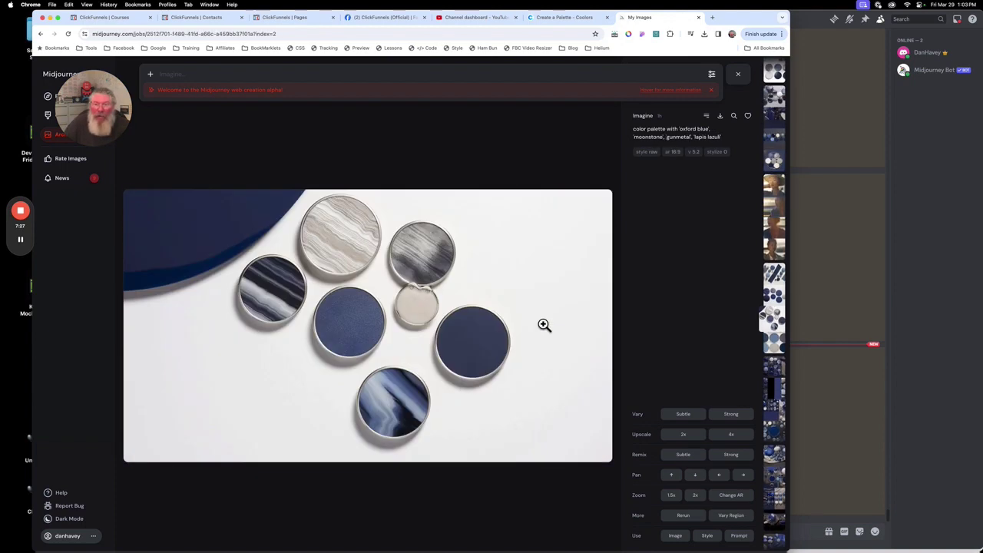
key(Left)
key(Left)
key(Left)
key(Left)
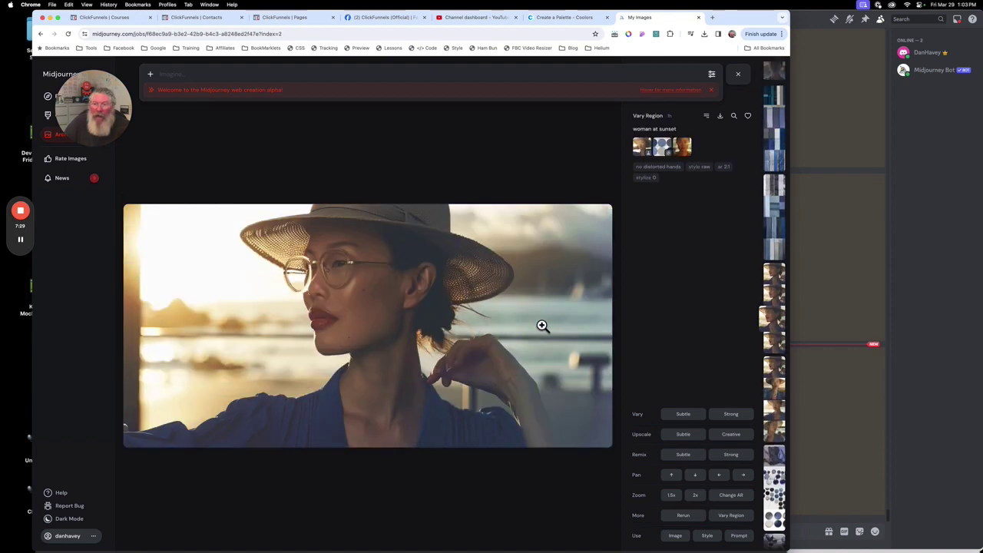
click(783, 194)
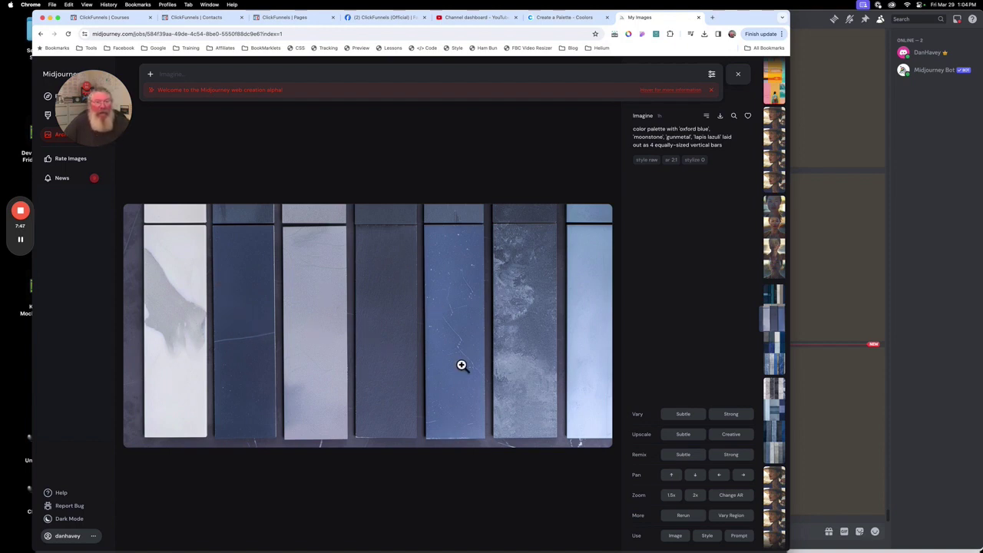
click(930, 183)
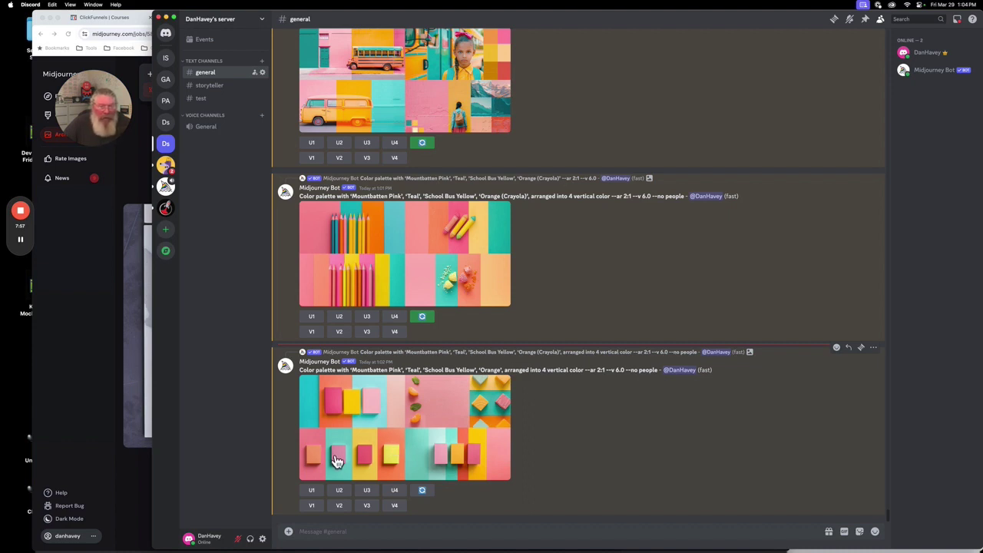
Upscale Image #3 of the pink, teal, yellow and orange bar grid and copy its link
click(369, 493)
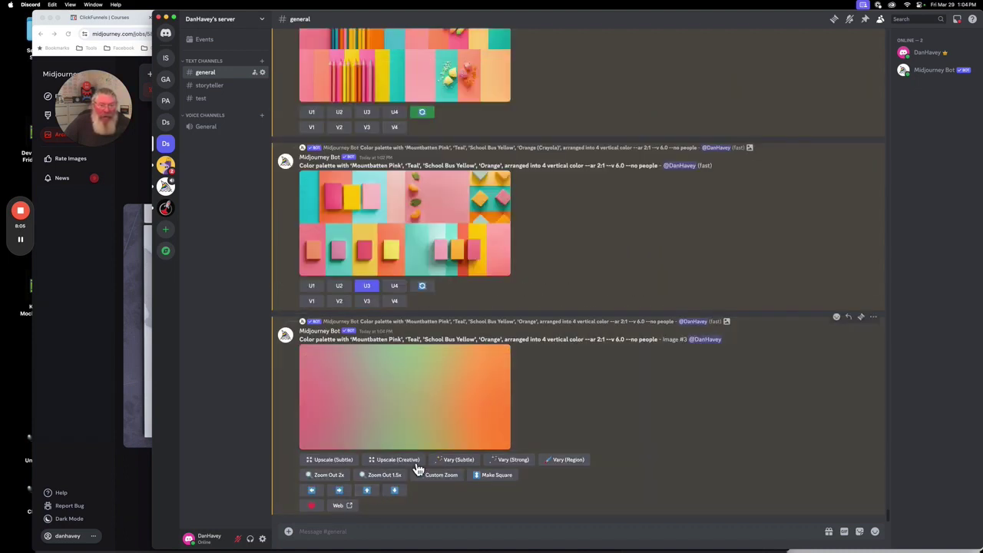
right_click(388, 387)
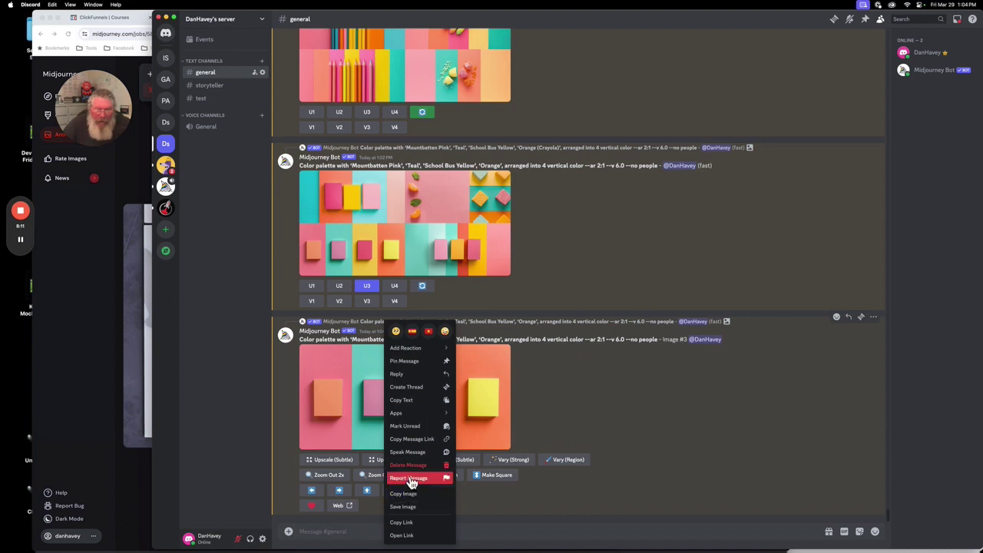
click(409, 527)
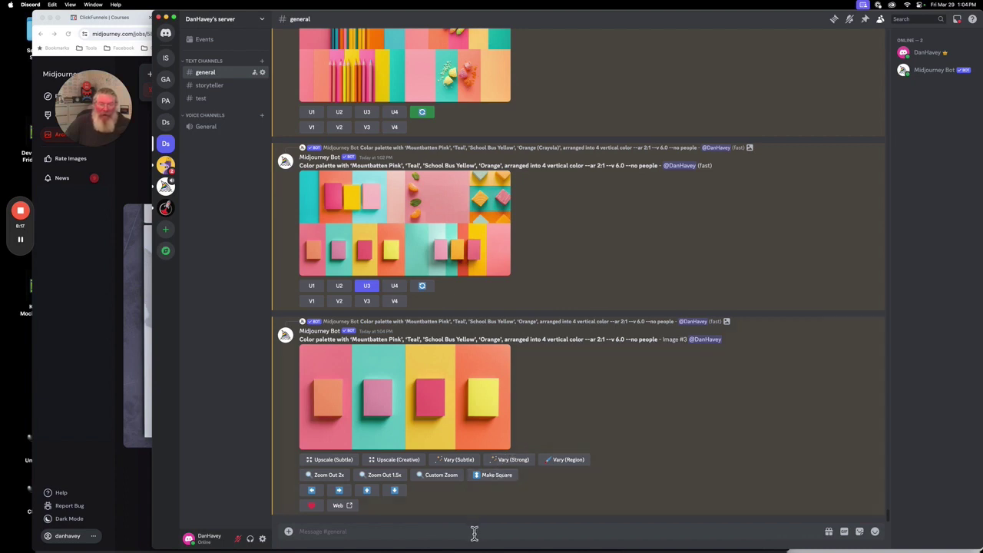
mouse_move(29, 247)
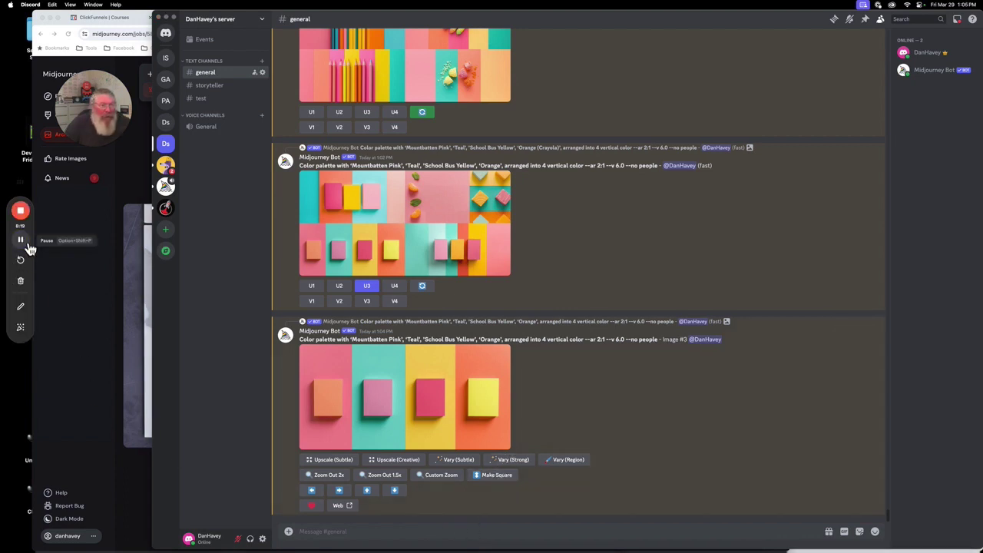
Start an /imagine prompt reading 'a sunset'
click(396, 532)
text(/im)
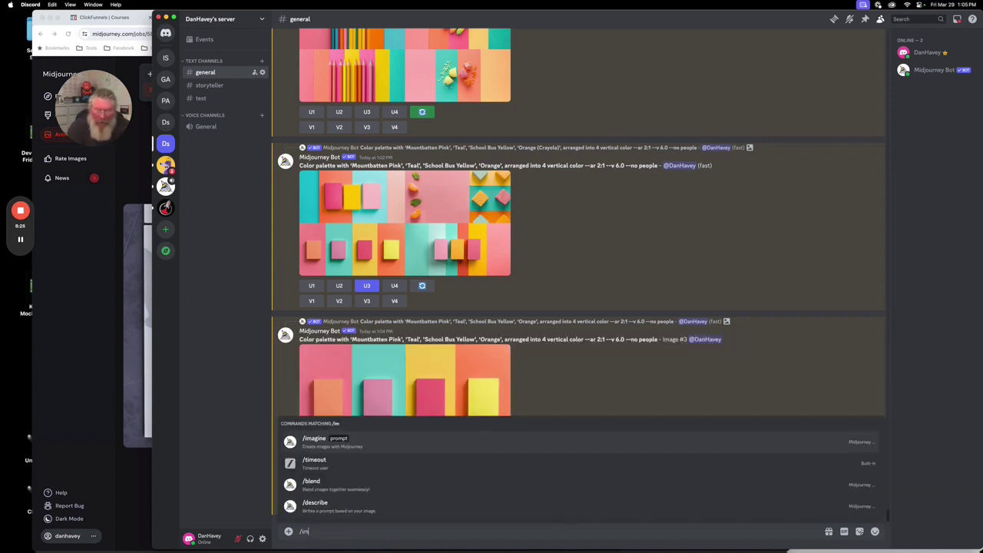
key(Tab)
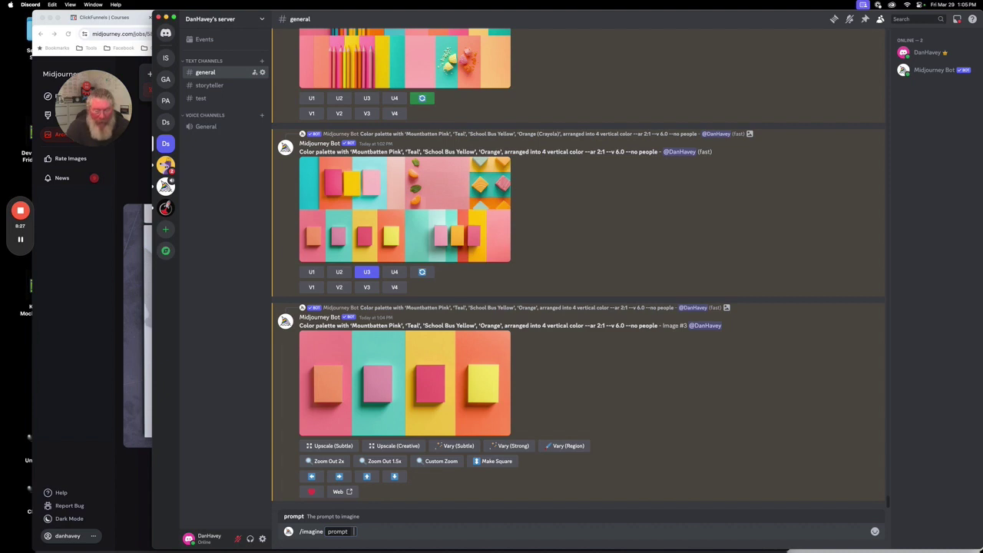
text(a sunset)
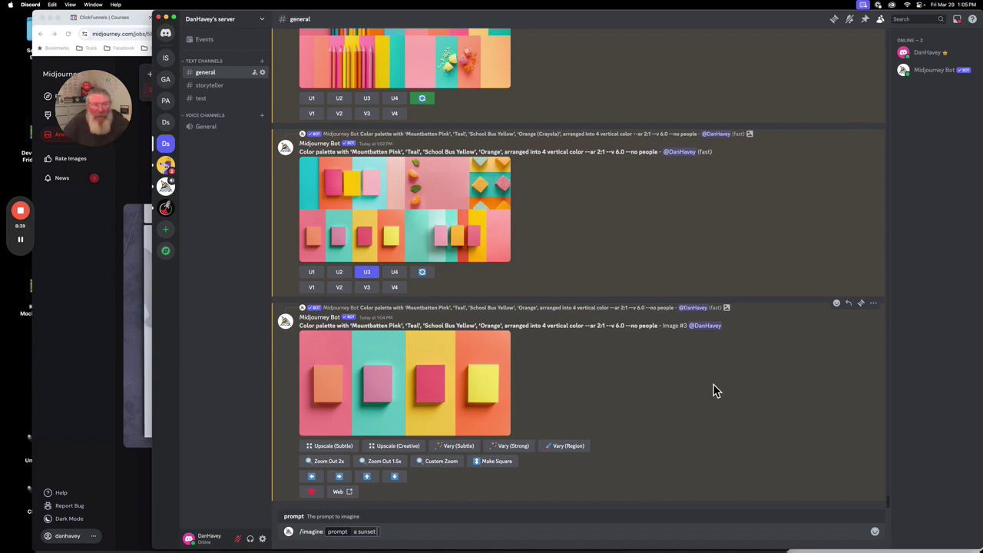
scroll(713, 390, up, 15)
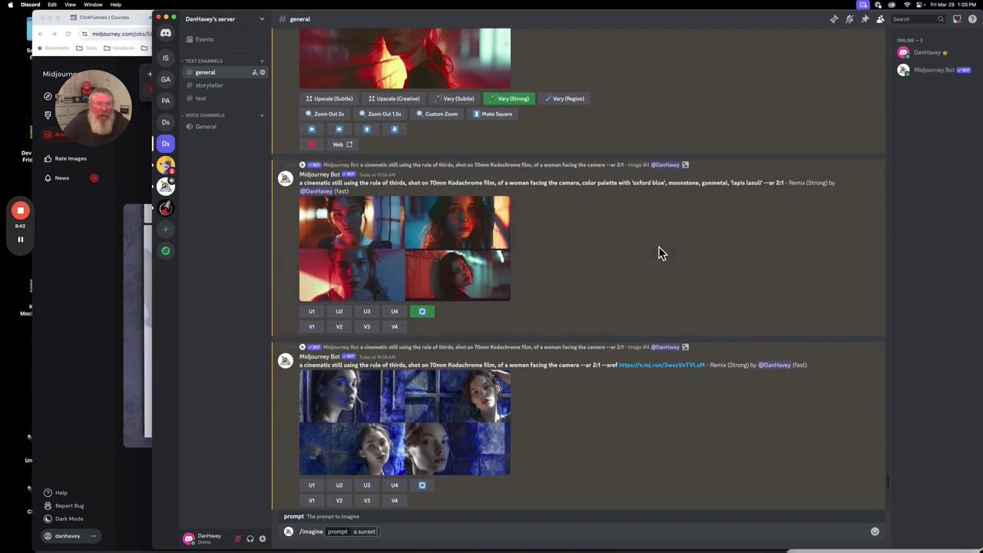
scroll(658, 253, up, 3)
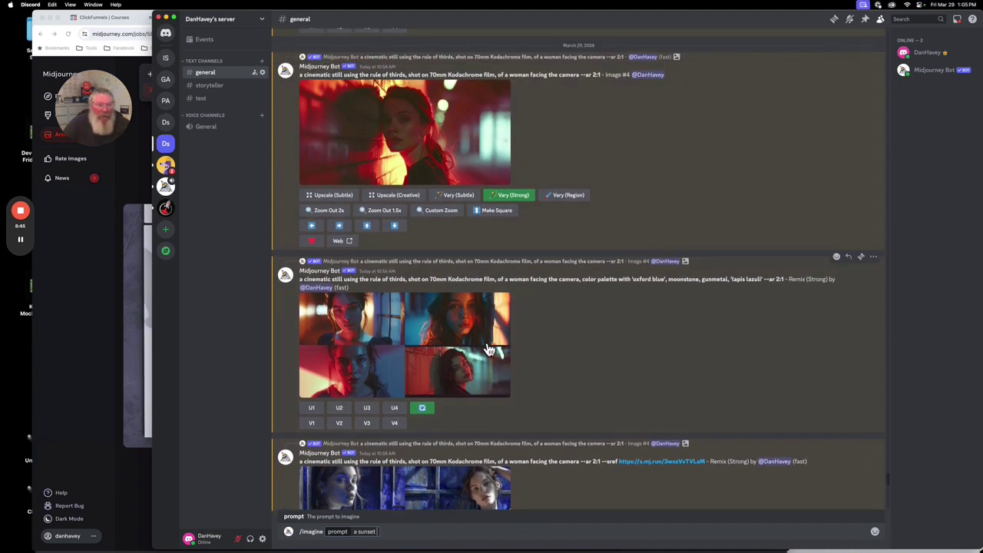
scroll(430, 361, down, 13)
scroll(553, 358, up, 9)
scroll(551, 348, up, 5)
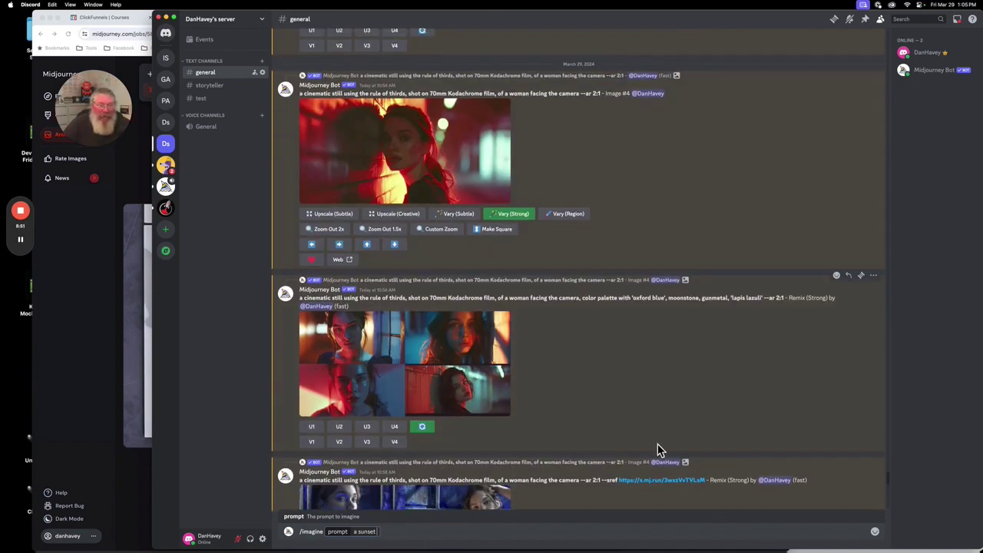
scroll(660, 453, down, 10)
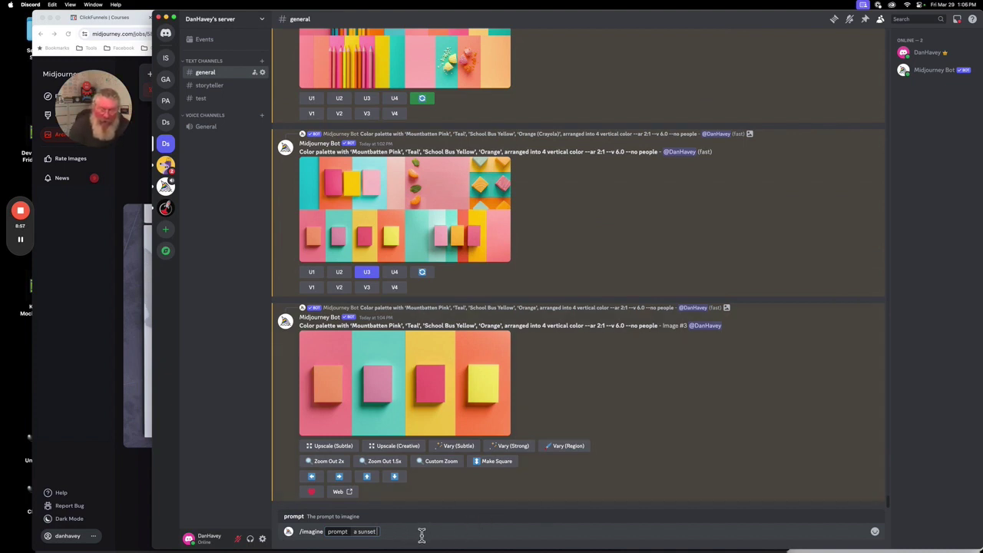
Add --sref with the copied palette image link, generate, and inspect the enlarged sunset grid
text(--)
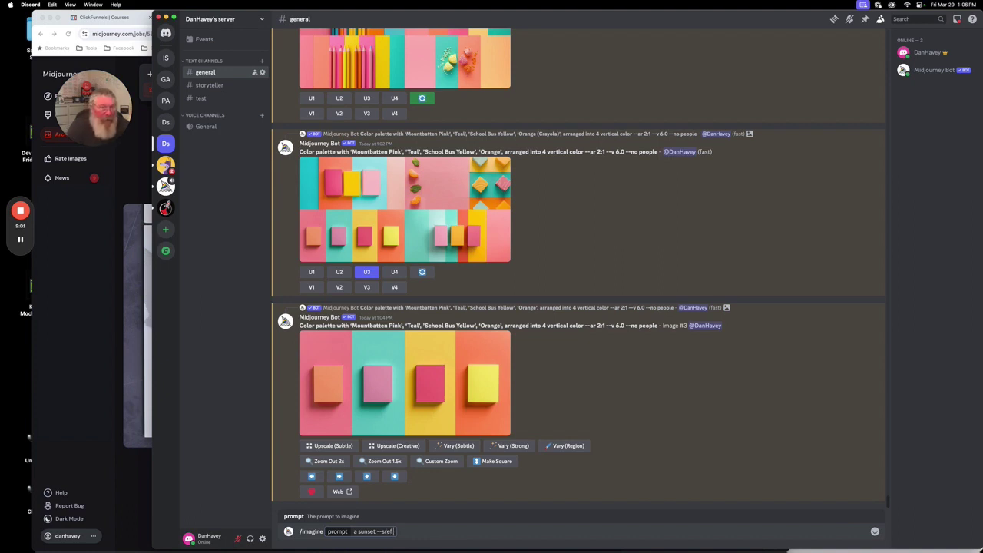
text(sref)
key(super+v)
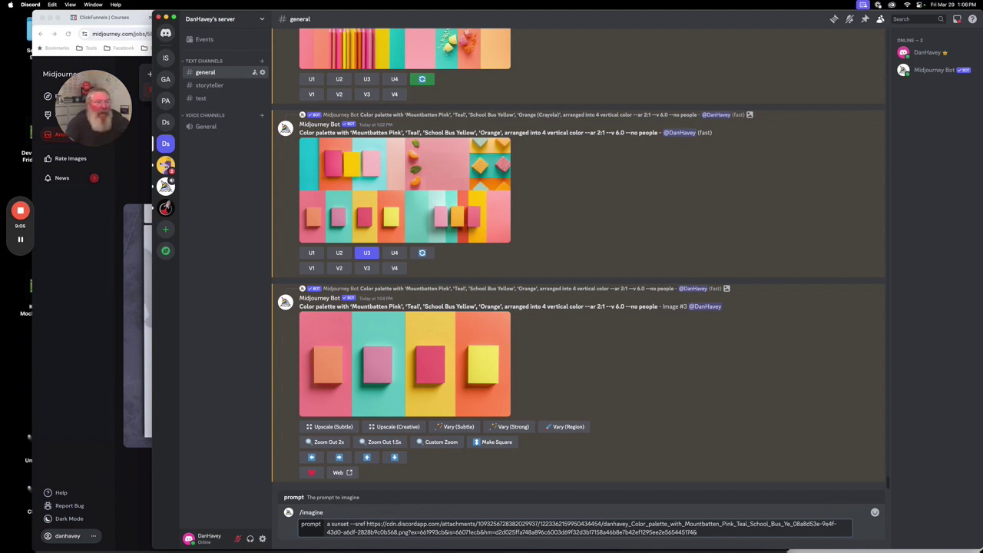
key(Return)
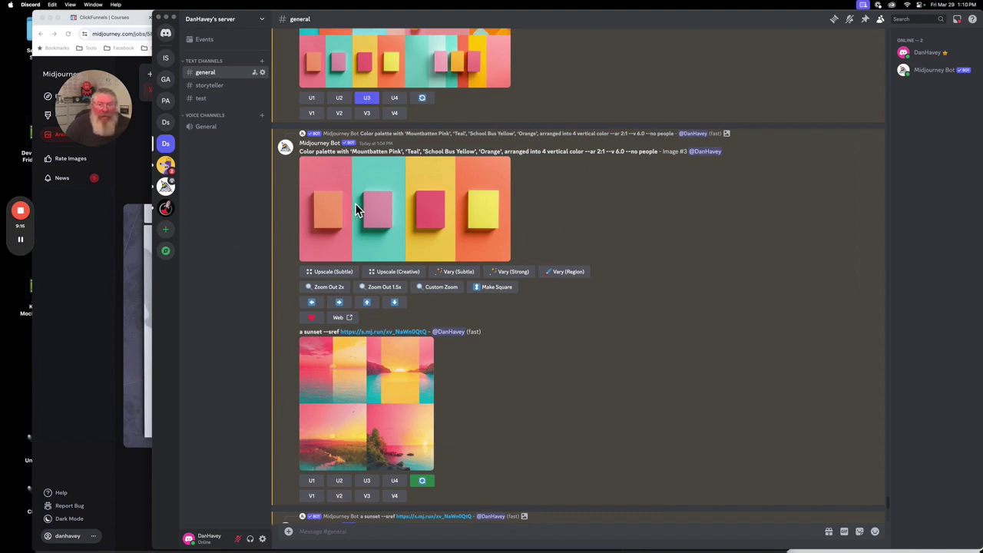
click(367, 406)
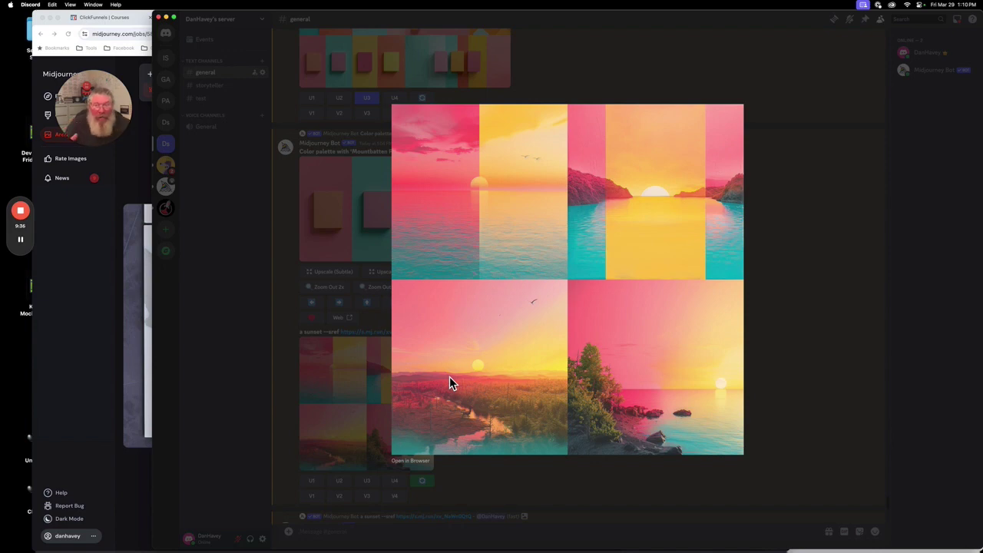
click(783, 343)
scroll(612, 402, down, 3)
scroll(612, 402, down, 2)
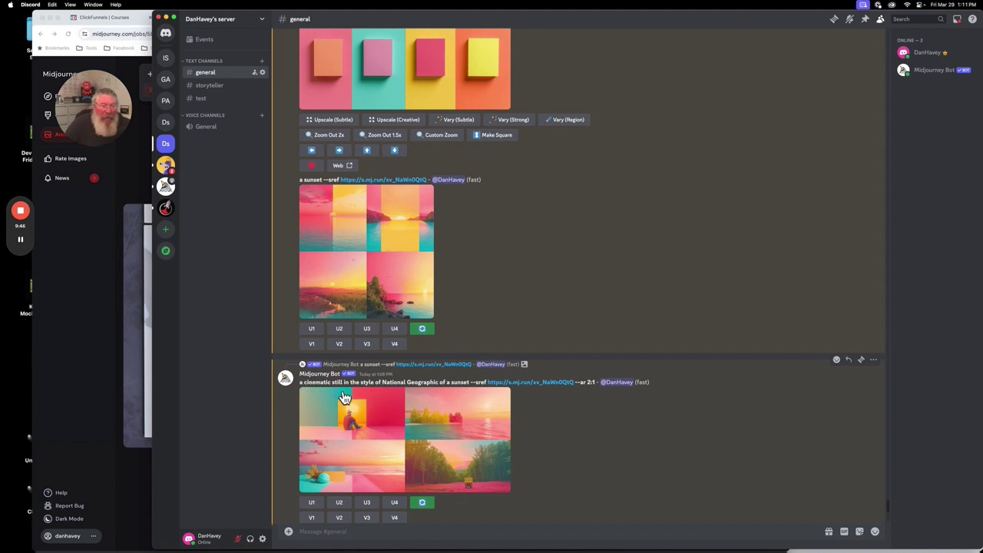
click(412, 444)
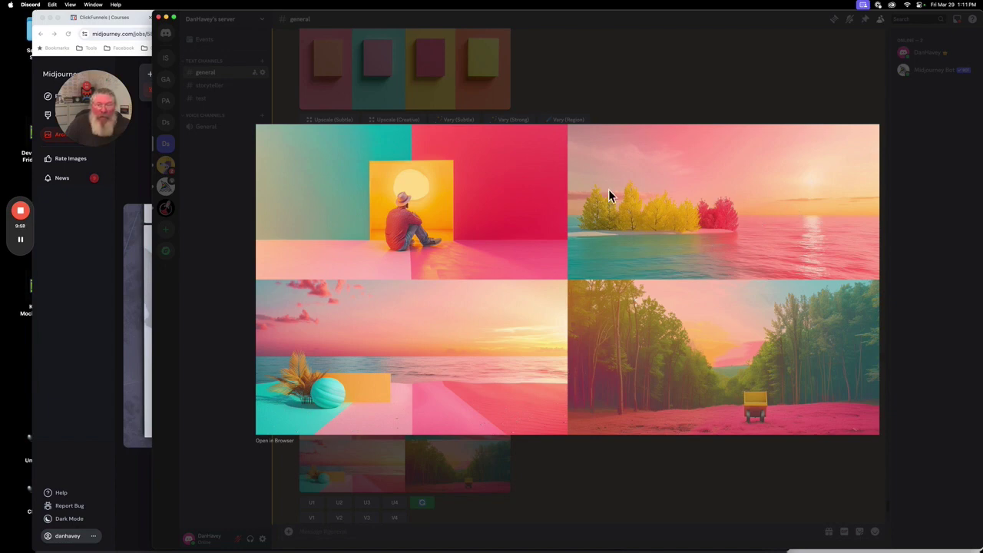
click(911, 247)
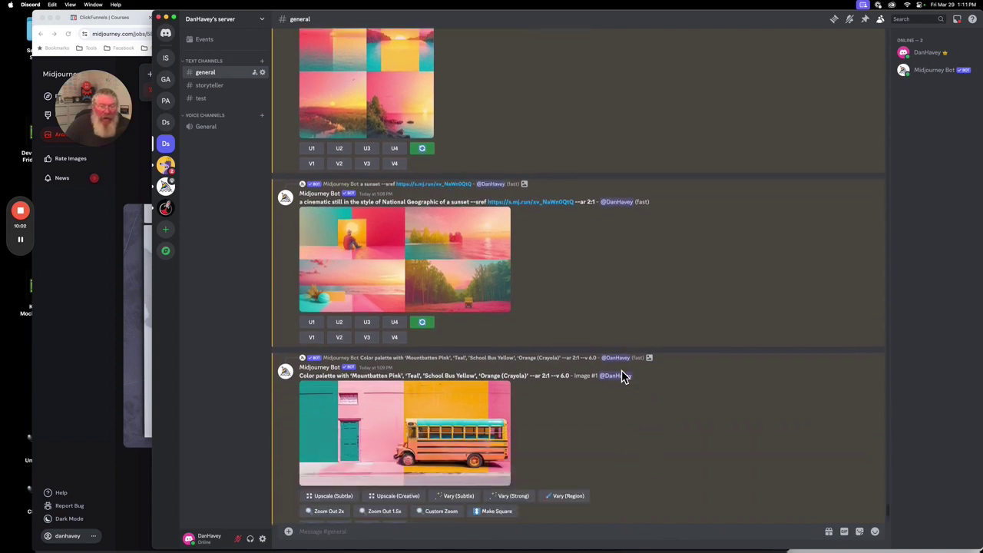
scroll(622, 376, up, 10)
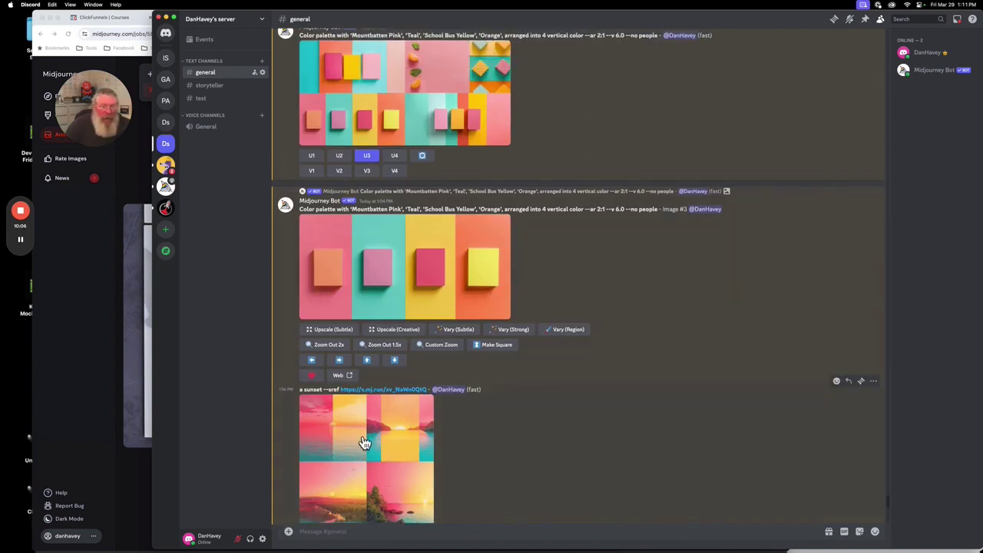
scroll(518, 432, down, 15)
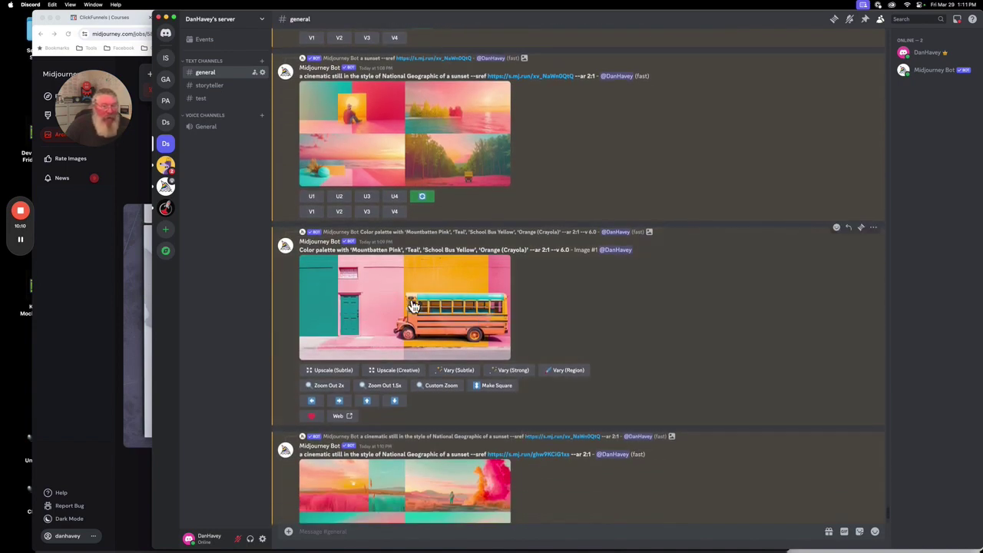
scroll(405, 321, down, 3)
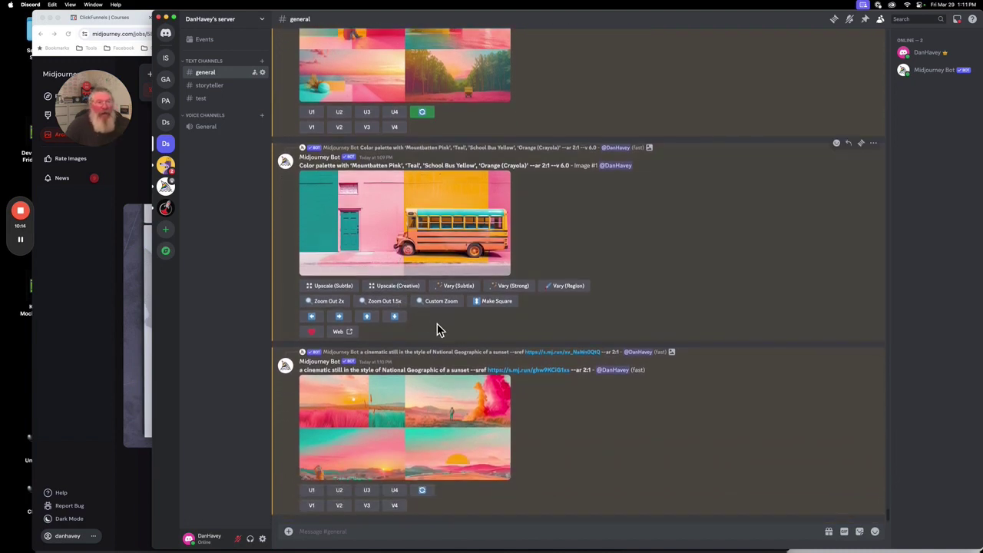
click(407, 432)
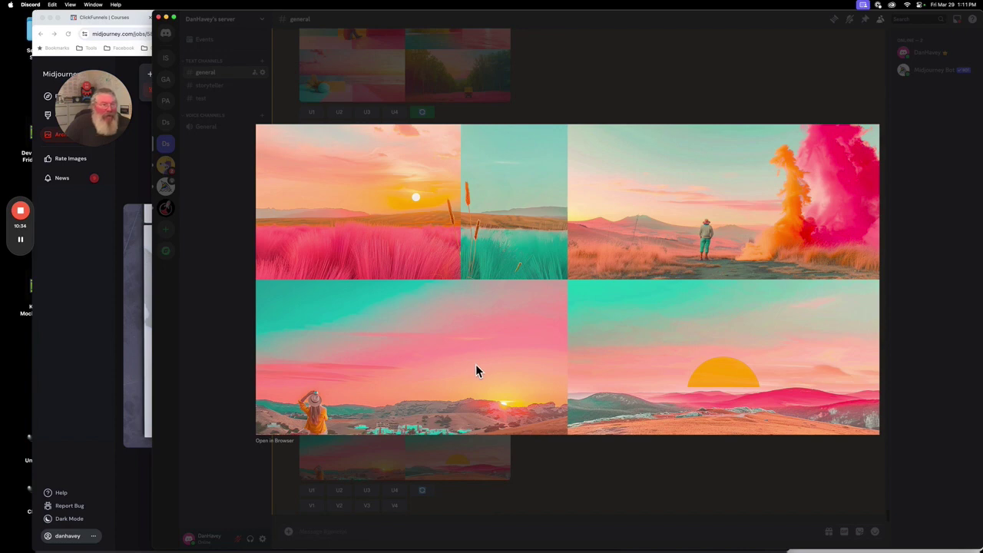
Close the sunset preview and copy the blue palette image's address from the Midjourney web page
click(902, 257)
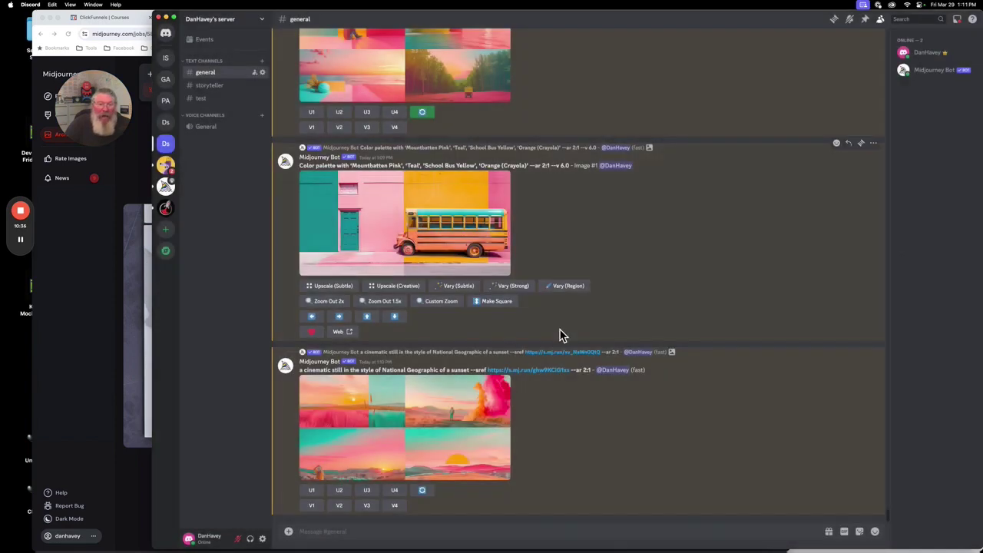
click(143, 295)
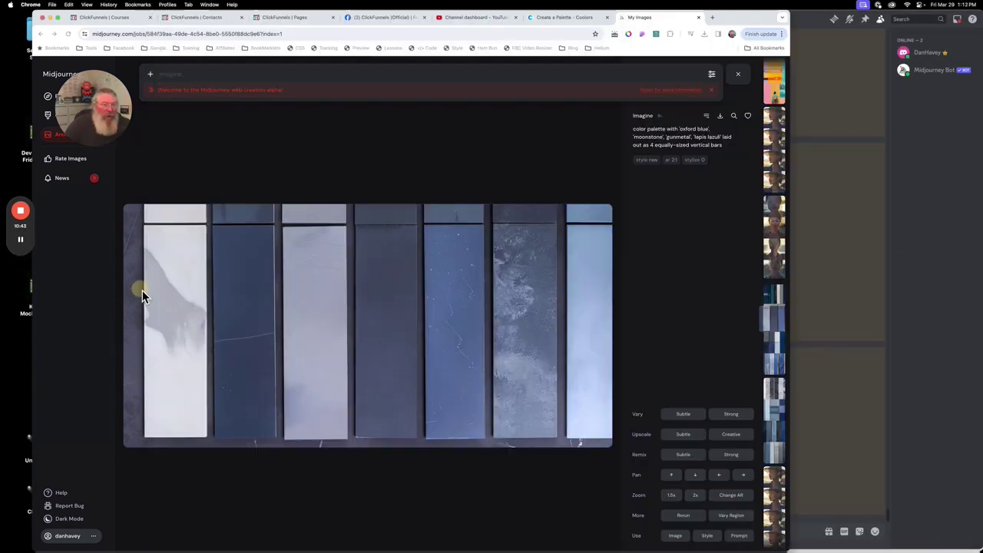
right_click(336, 285)
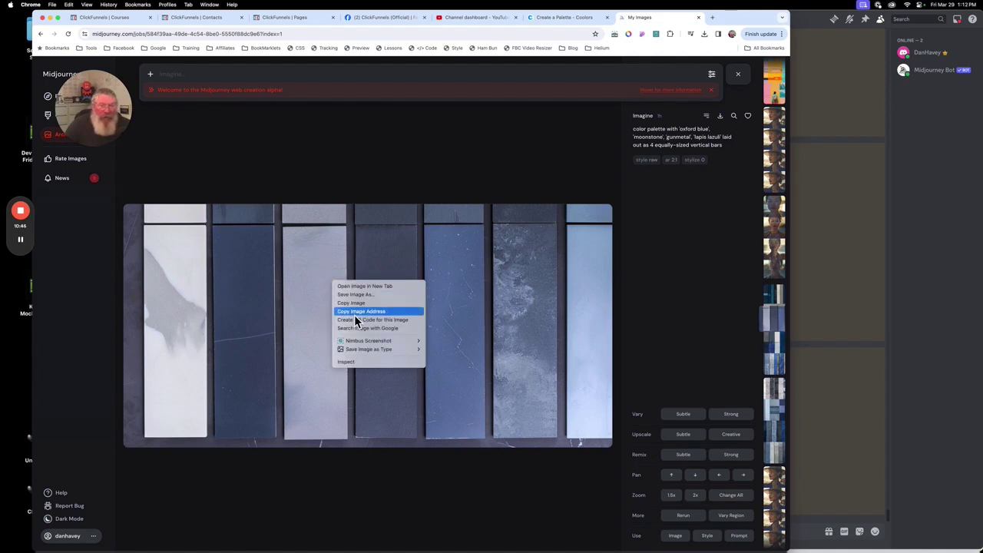
click(356, 313)
click(819, 318)
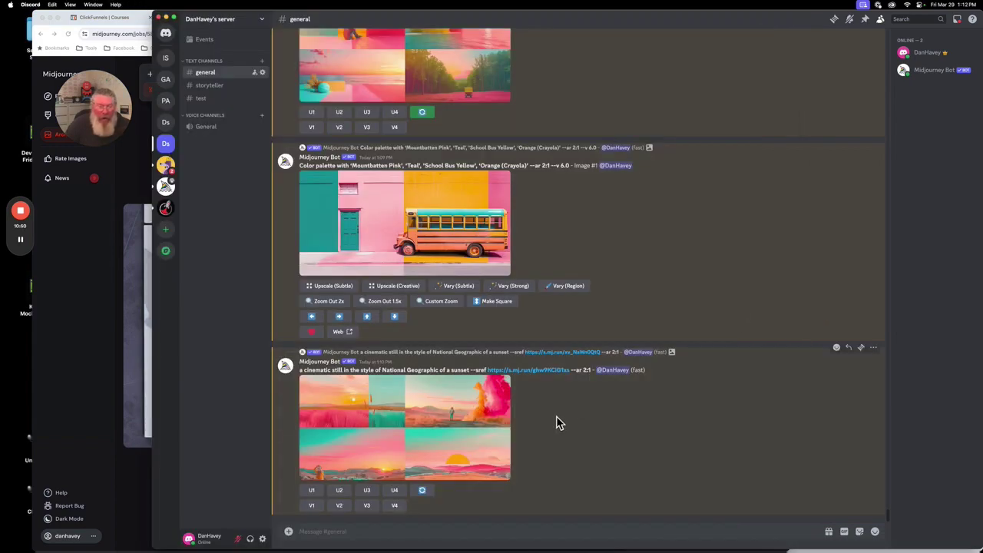
Rerun the sunset prompt with the blue palette link as --sref and 'in the style of National Geographic' removed
click(423, 490)
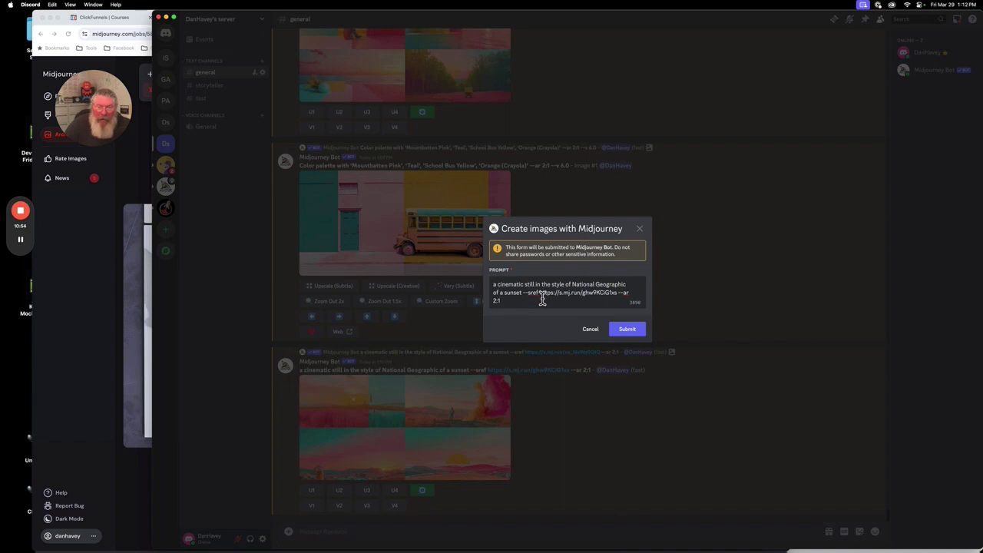
drag(542, 299, 619, 298)
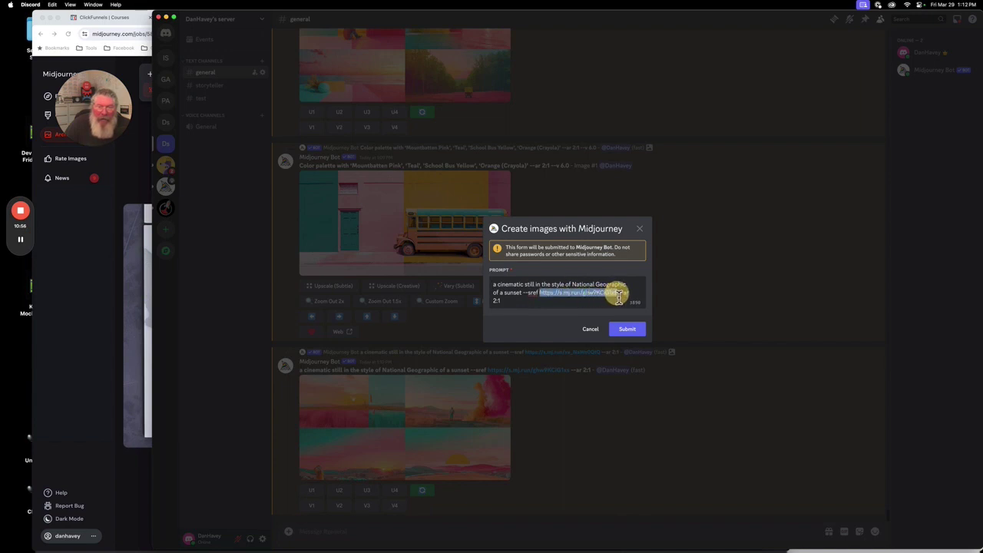
key(super+v)
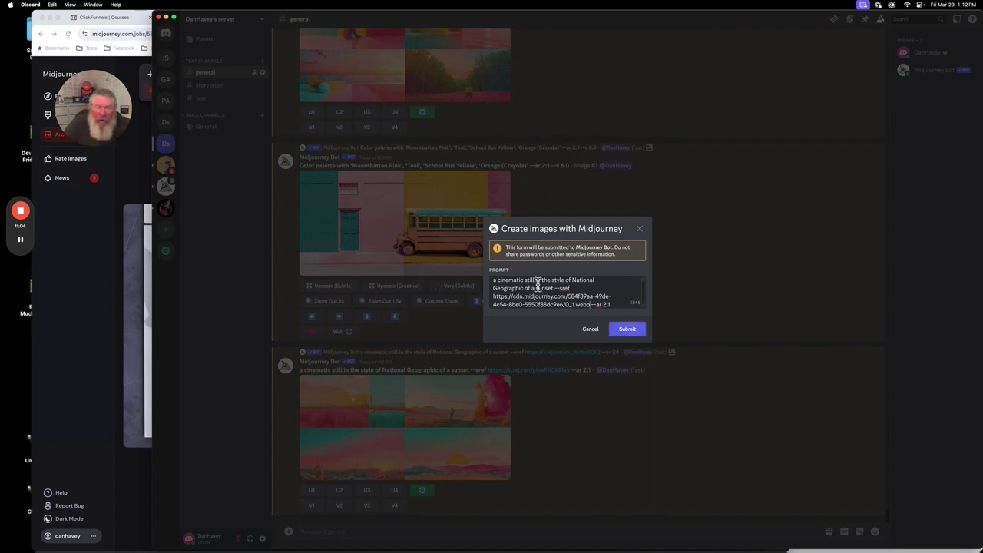
drag(536, 281, 525, 290)
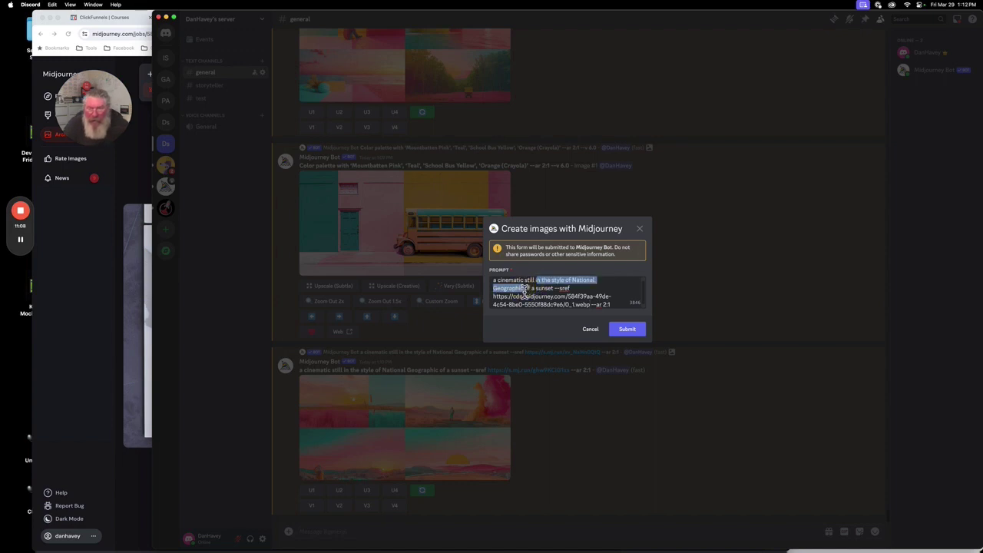
key(BackSpace)
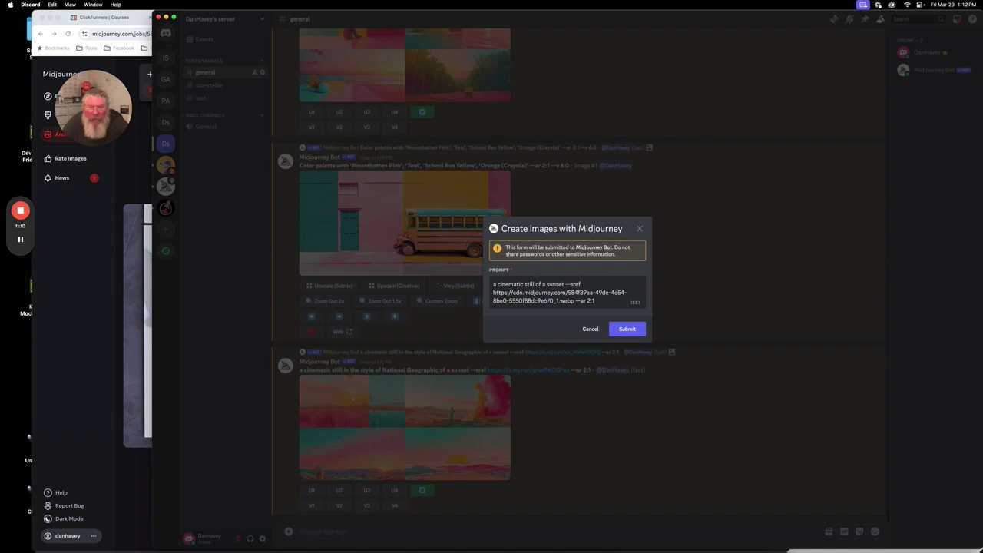
click(627, 331)
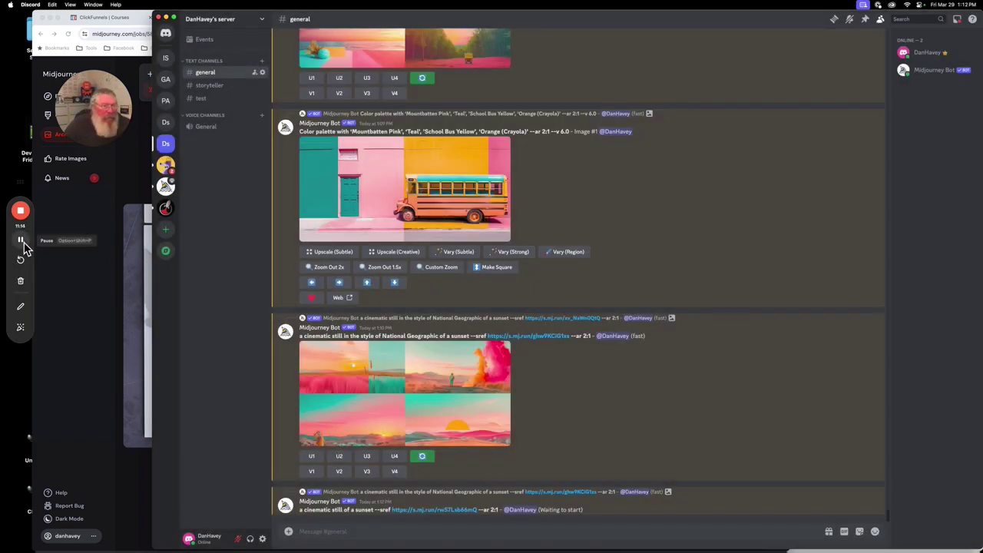
Enlarge the finished grey-blue seascape and shoreline grid to inspect it, then close the viewer
click(20, 240)
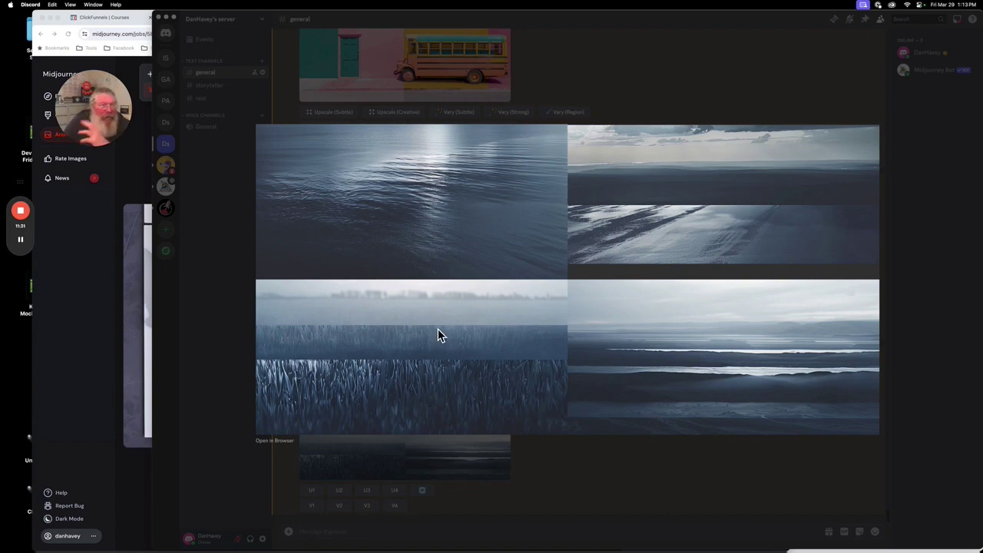
click(673, 71)
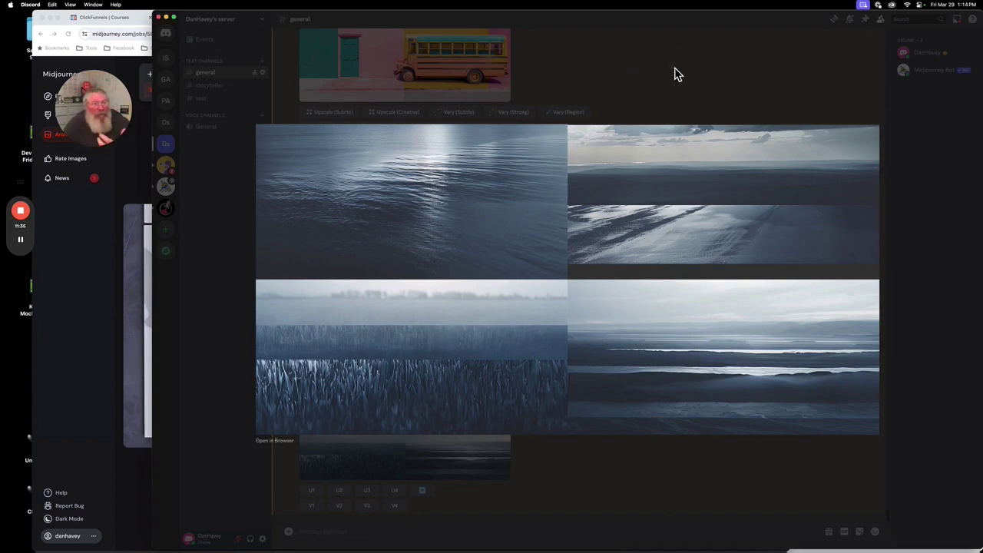
click(668, 84)
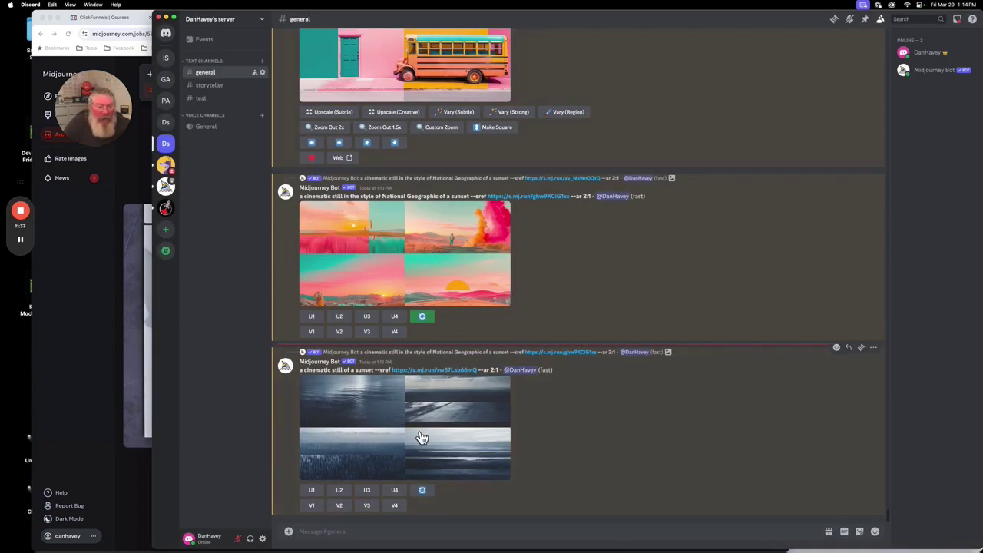
Rerun the blue-styled prompt as 'a cinematic still of 2 children playing on a beach at sunset'
click(422, 491)
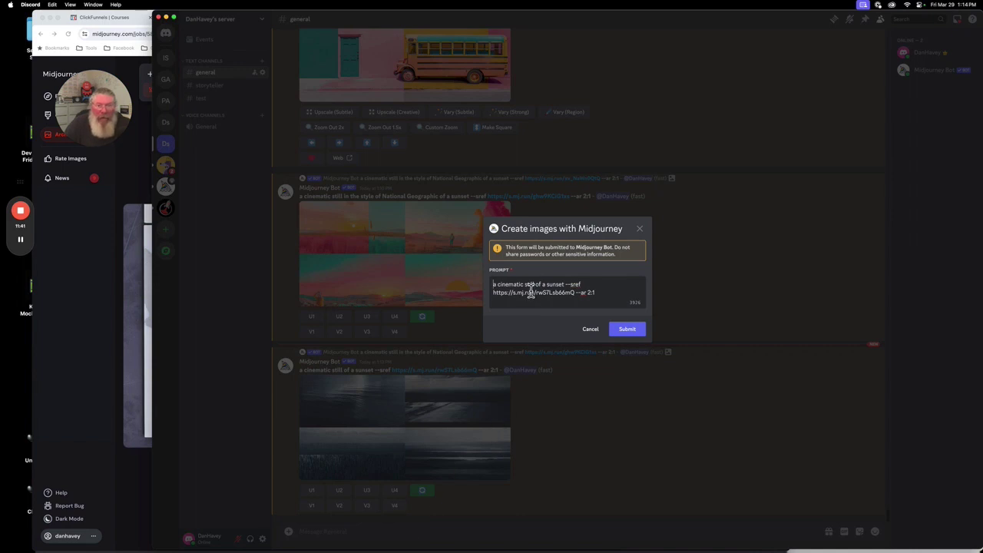
click(538, 287)
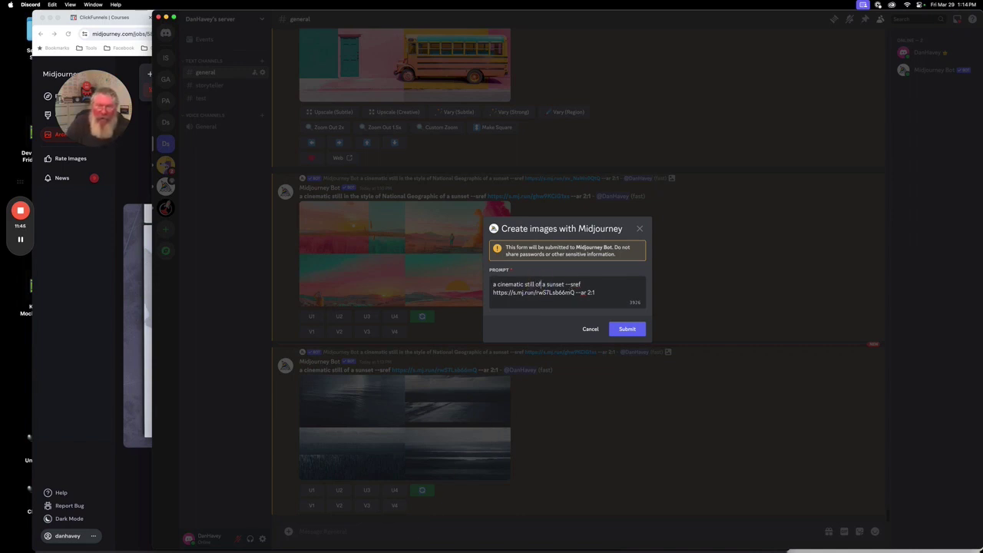
text(2 child)
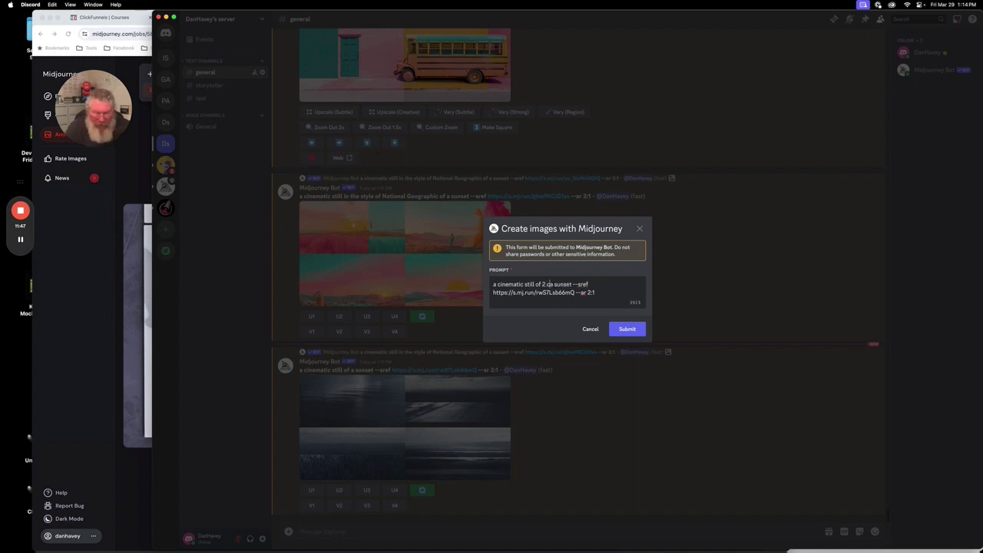
text(ren)
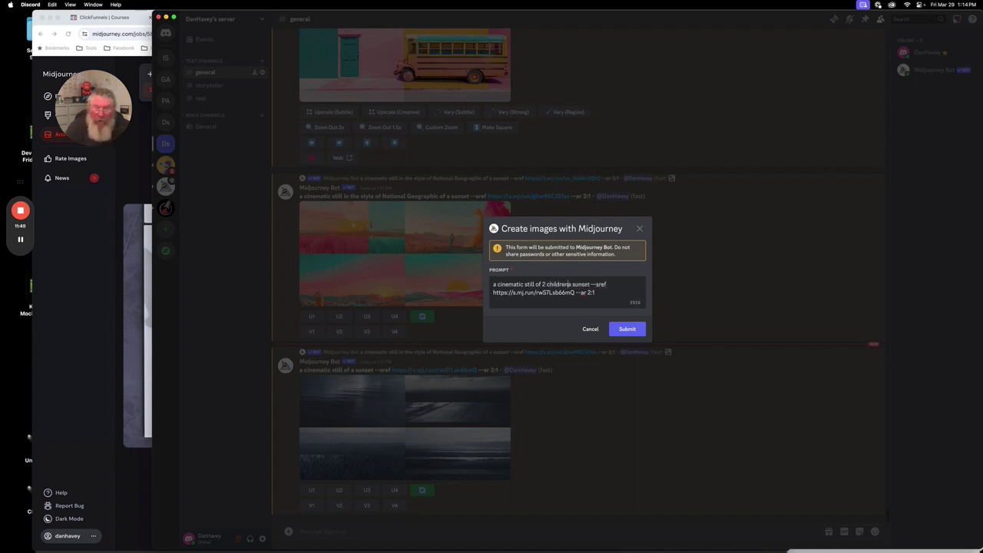
text( playin)
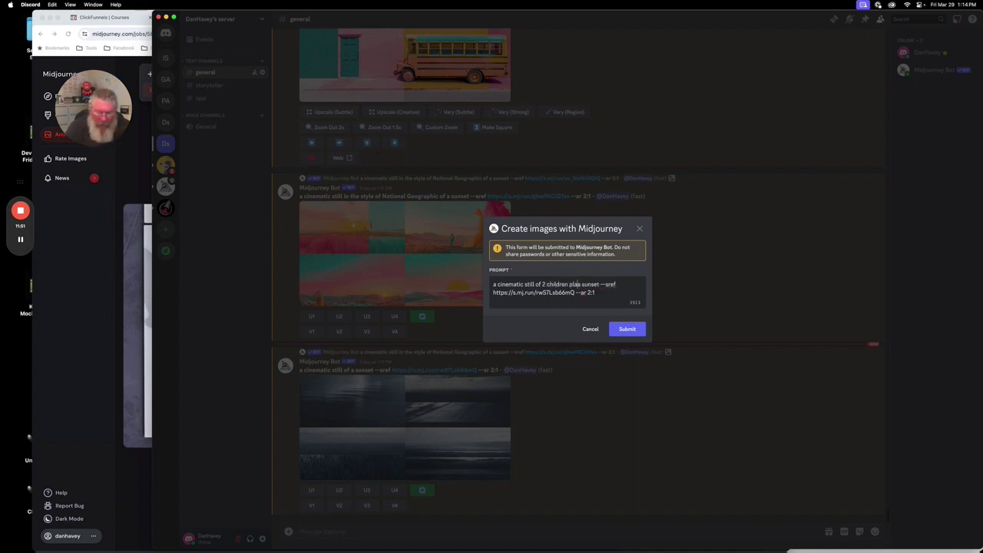
text(g on)
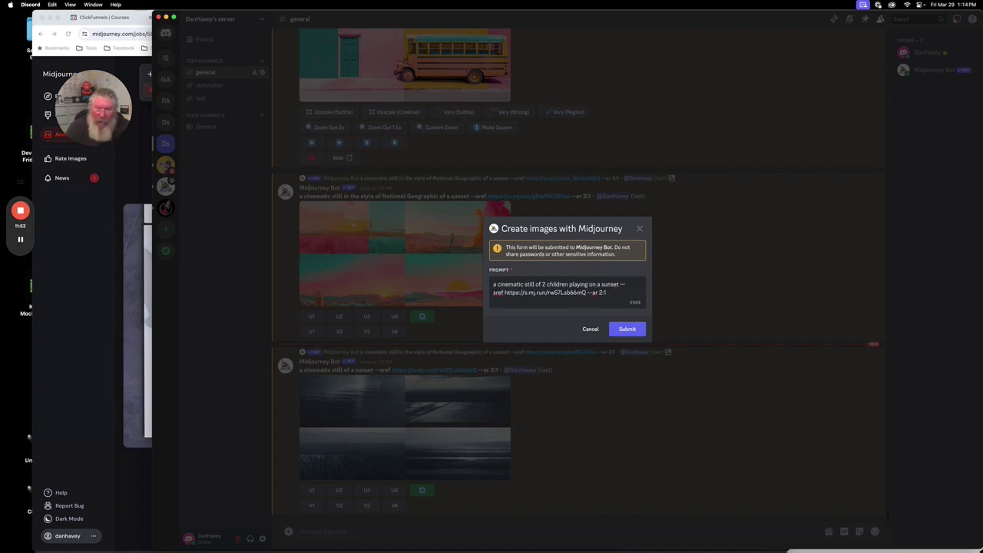
text( a beach at)
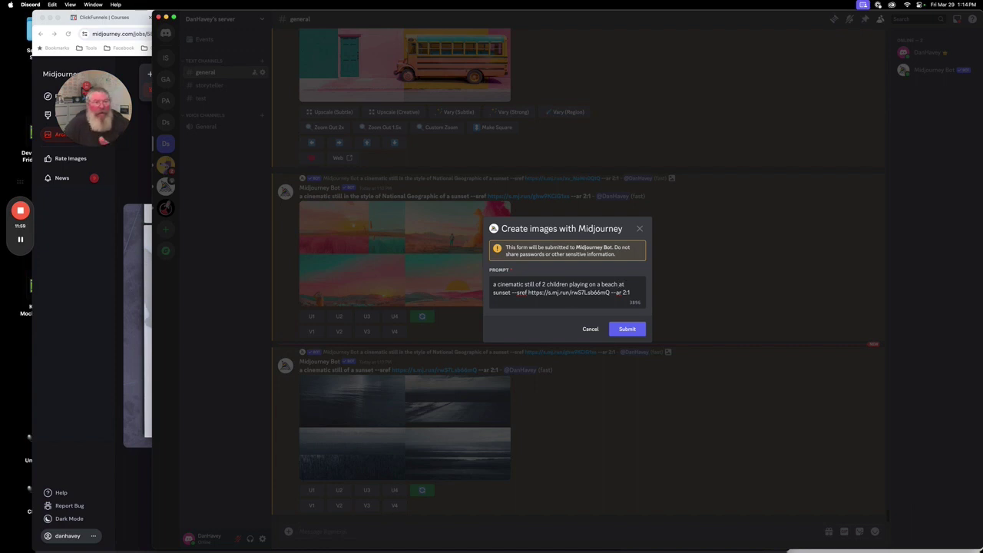
click(627, 330)
click(20, 238)
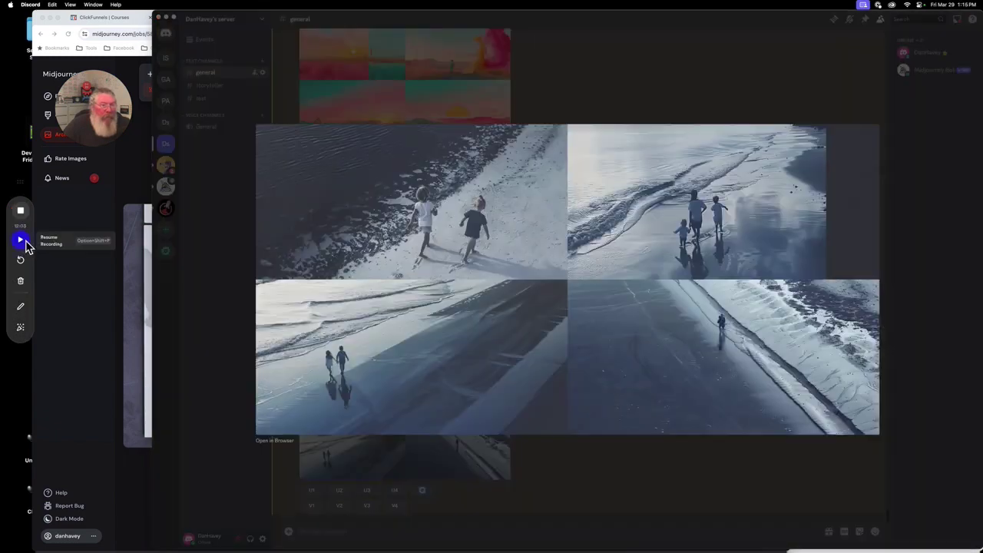
click(23, 241)
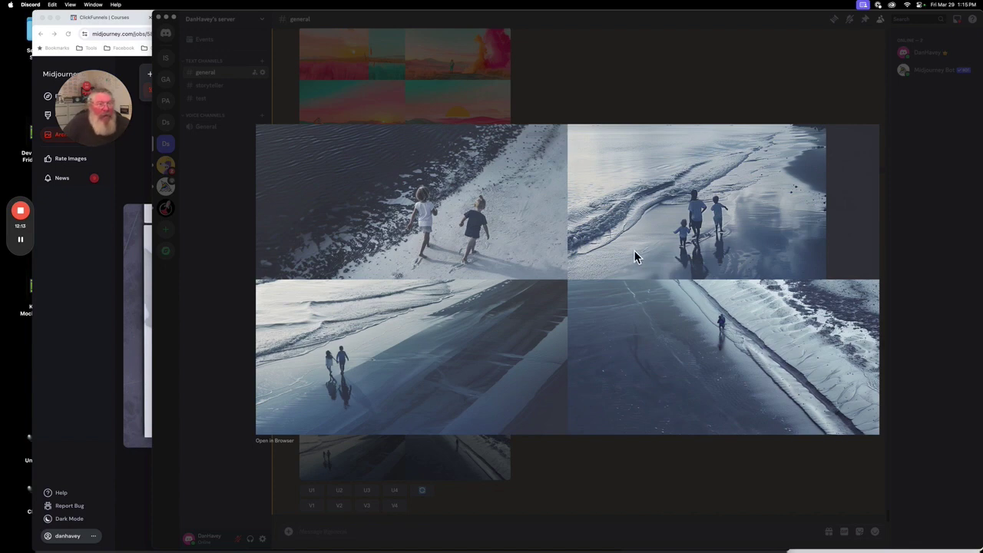
Close the enlarged beach viewer to see the grey-blue children grid in the channel
click(615, 466)
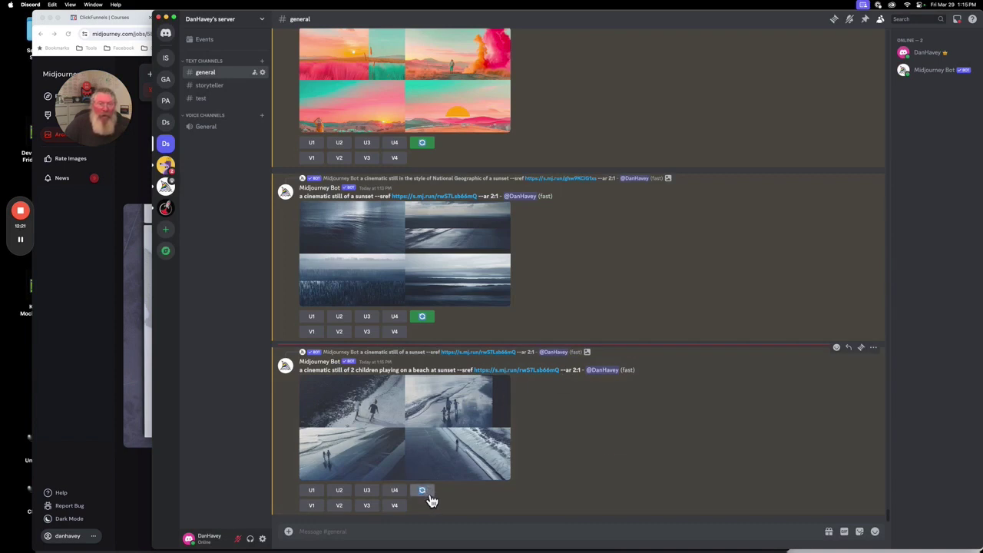
Rerun the children-on-a-beach prompt, swapping the blue --sref link for the pink, teal, yellow and orange palette link
scroll(555, 137, up, 2)
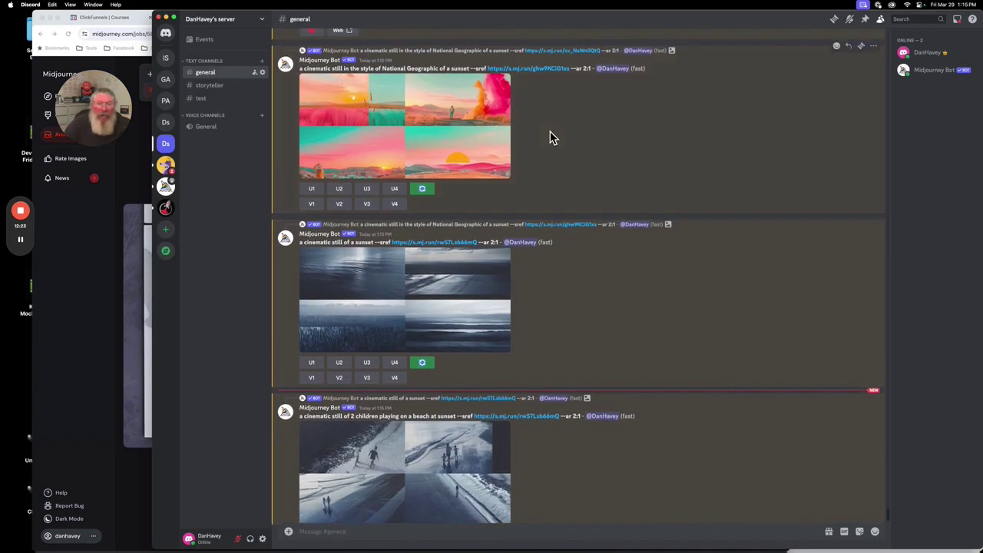
right_click(523, 73)
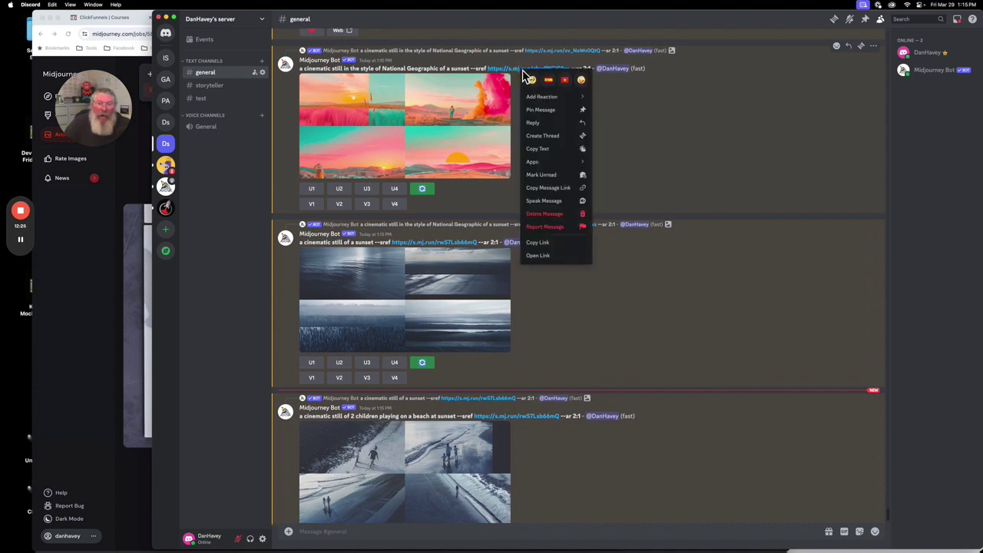
click(541, 243)
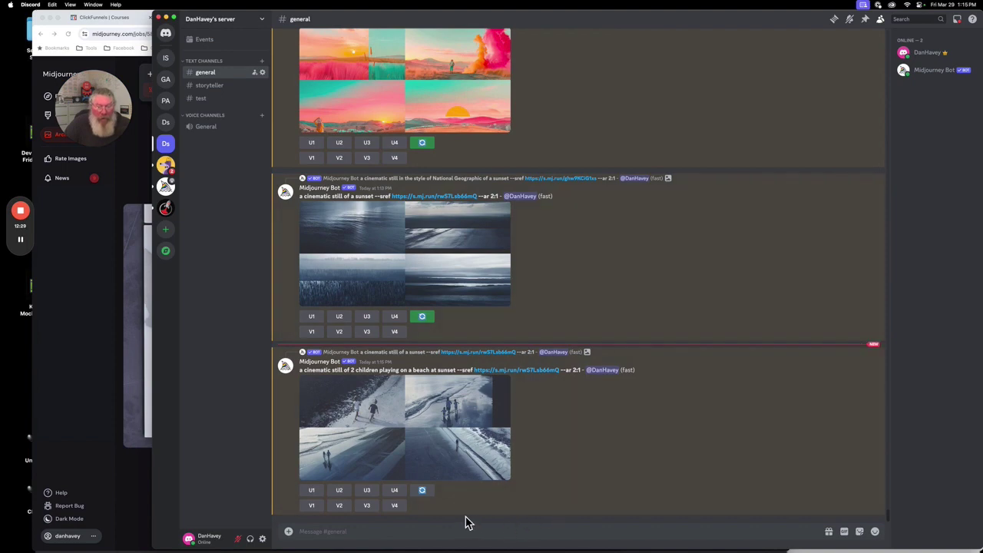
click(430, 496)
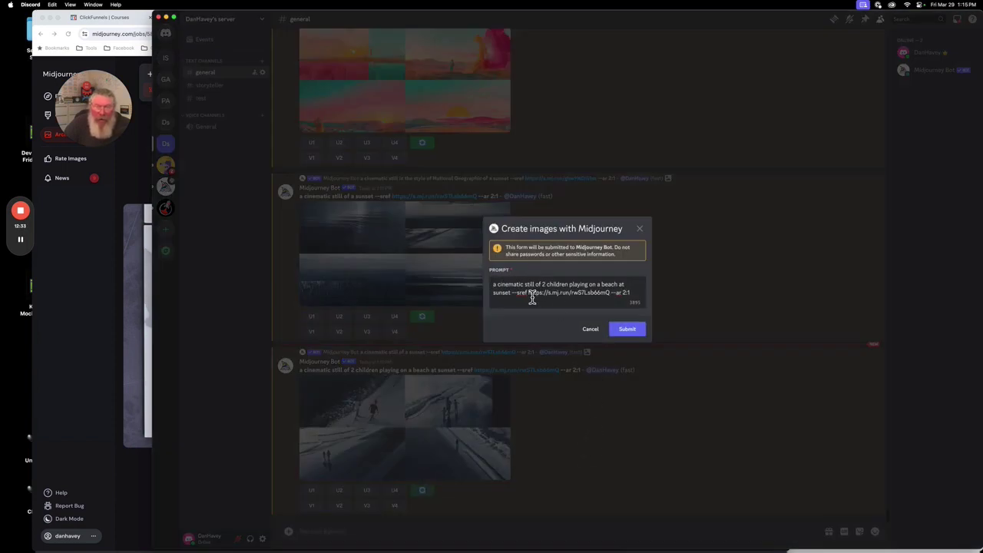
drag(531, 298, 610, 299)
text(https://s.mj.run/ghw9KCiG1xs)
click(627, 330)
click(21, 243)
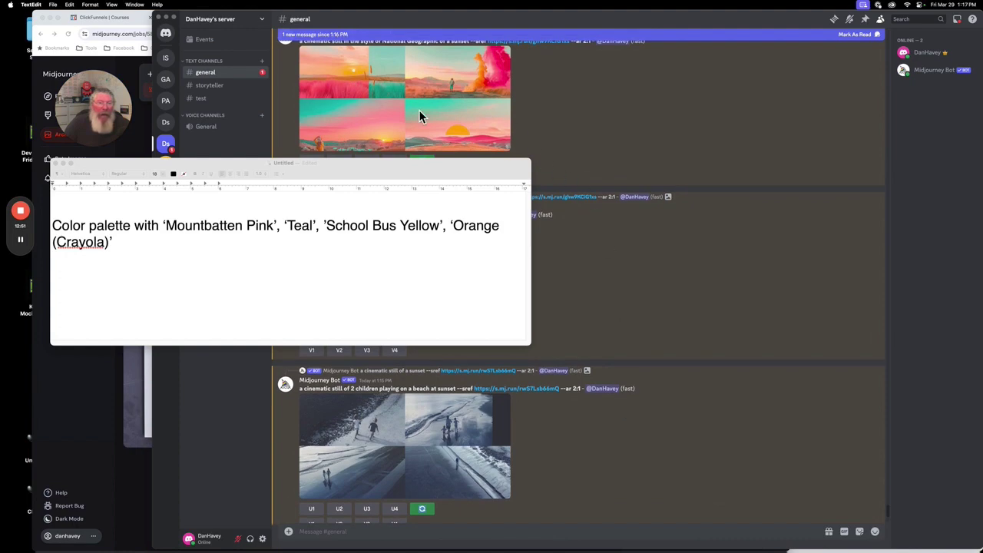
Review the new pink, teal and orange children-on-a-beach grid with Discord back in front of TextEdit
scroll(645, 149, up, 8)
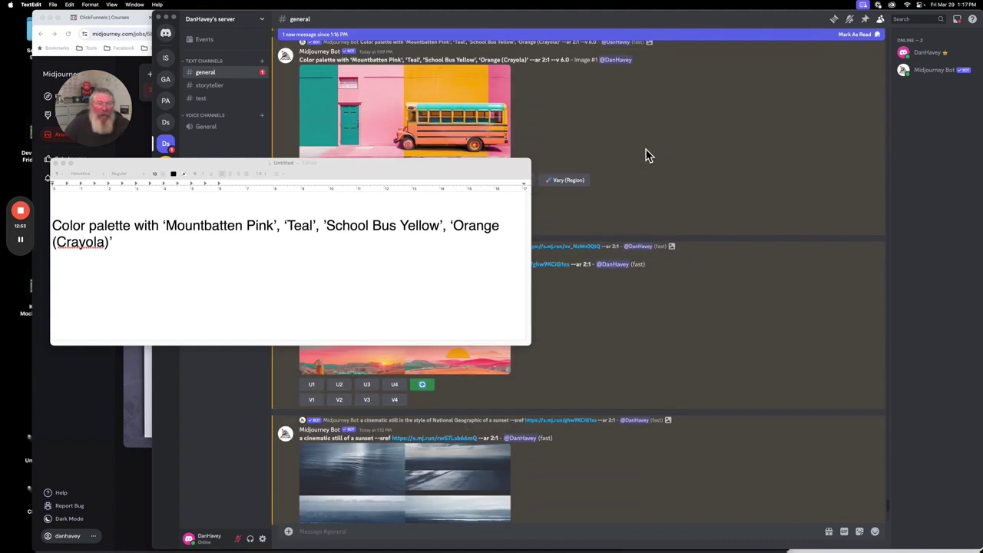
scroll(645, 156, down, 10)
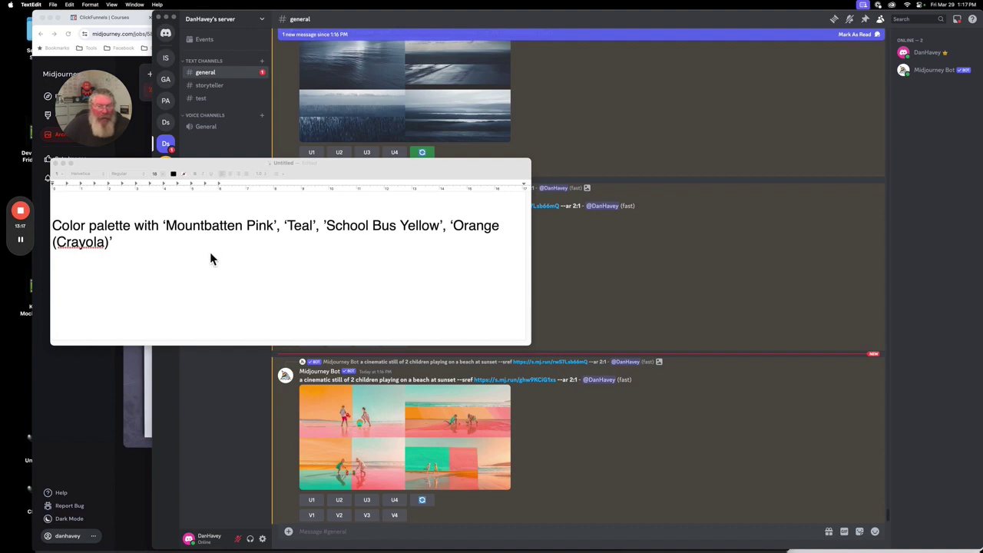
click(525, 451)
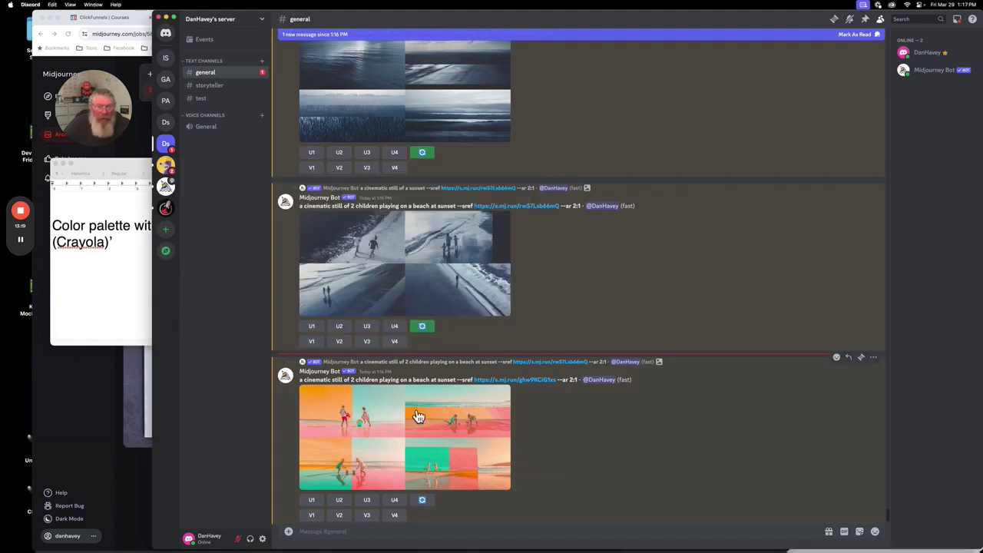
View the grey-blue children-on-a-beach grid enlarged, then enlarge the pink, teal and orange version
click(405, 274)
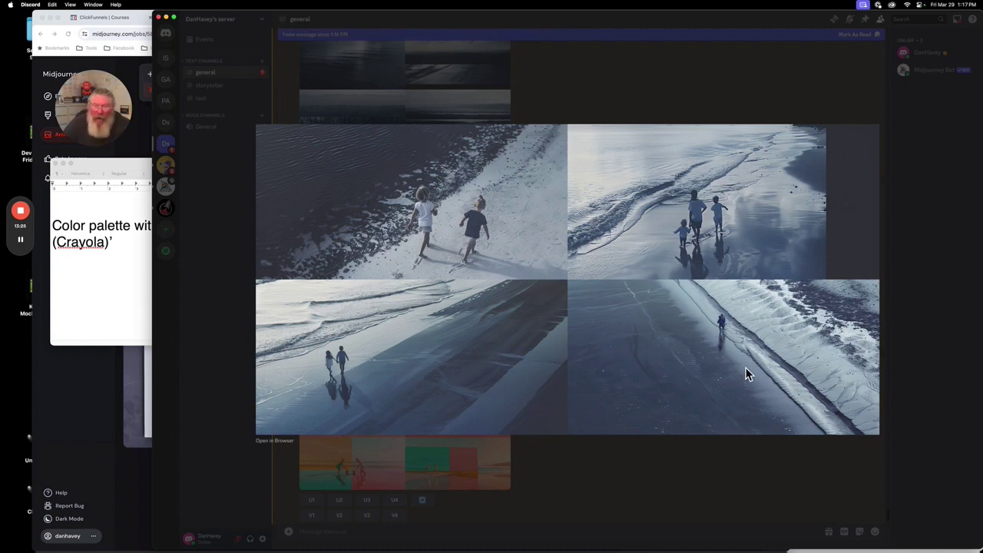
click(669, 468)
click(401, 446)
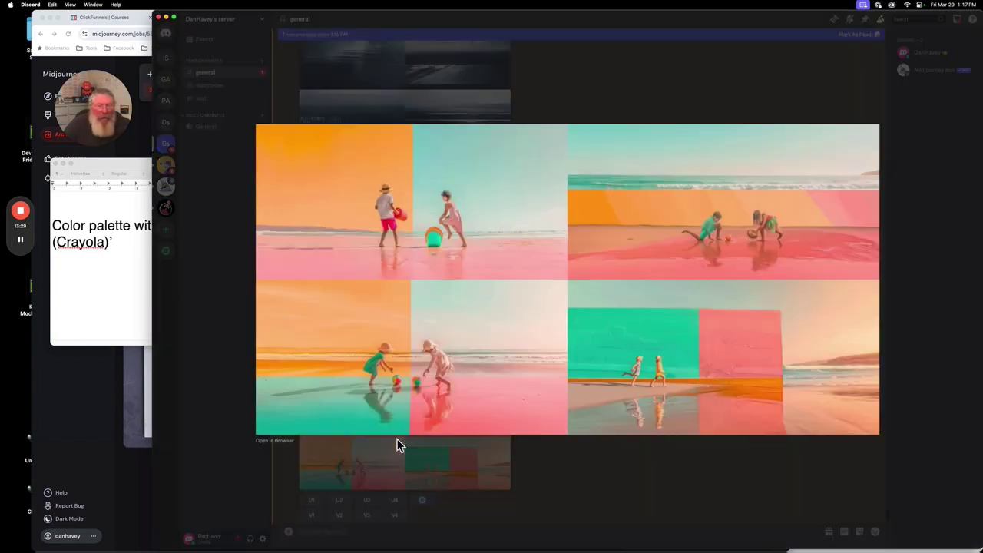